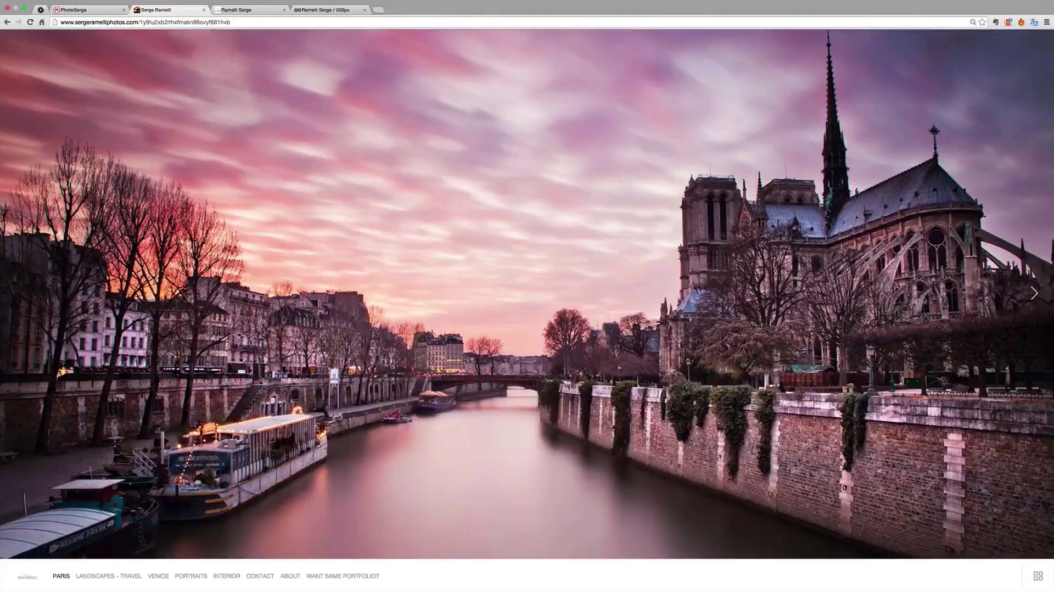
Step: Advance the portfolio's Paris gallery from the Notre-Dame photo to the sunset Seine bridge photo
click(1034, 295)
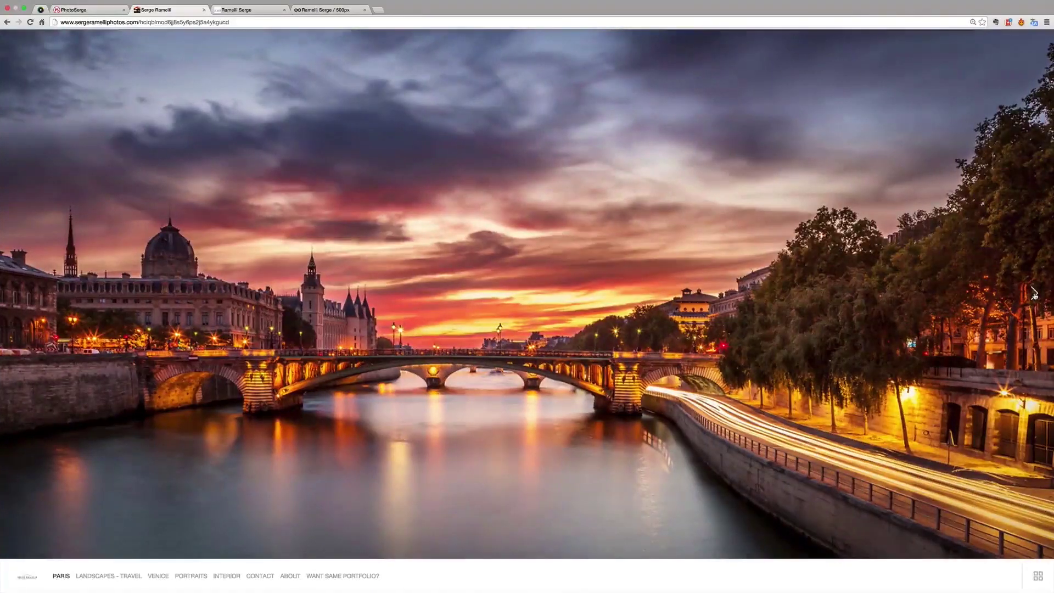
Step: Move the Paris gallery on to the Eiffel Tower night photo
click(1034, 294)
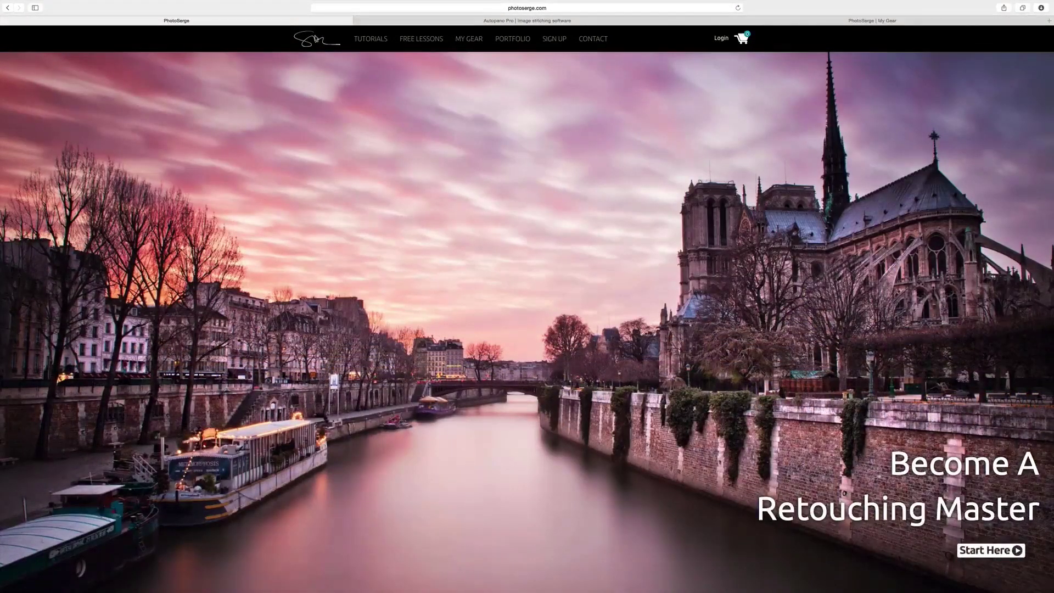
Step: Open the My Gear page and scroll to the Autopano Pro 3.7 by Kolor entry
click(472, 37)
scroll(462, 214, down, 15)
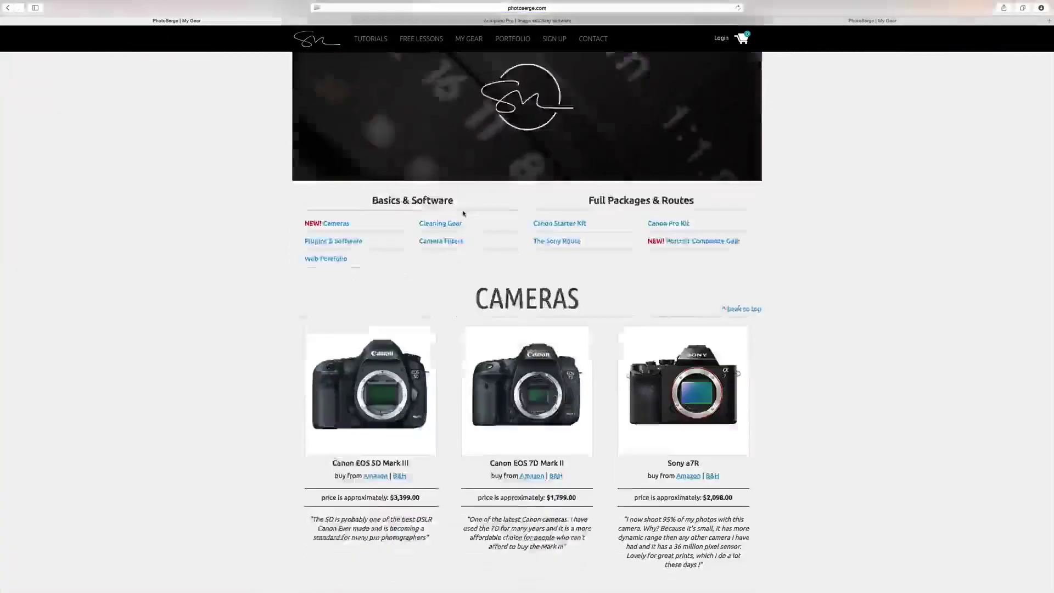
scroll(463, 213, down, 10)
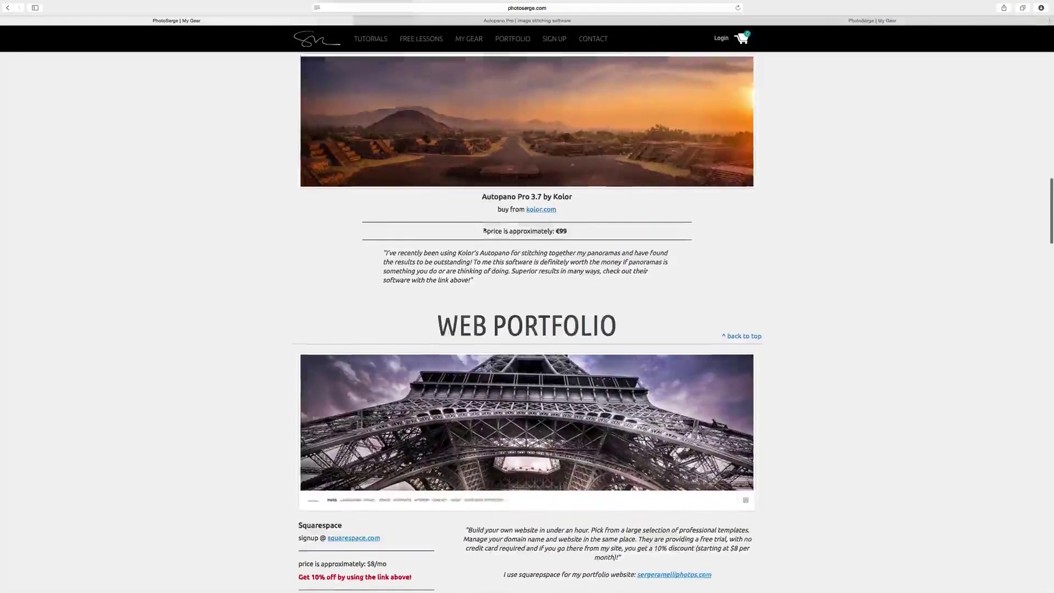
scroll(544, 301, up, 3)
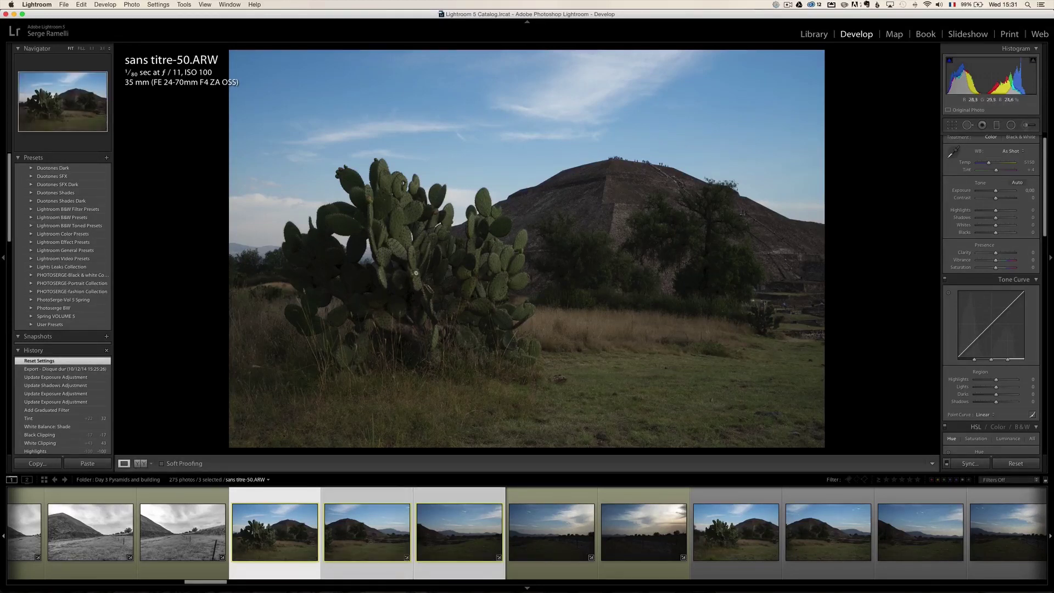
Step: View sans titre-51 and sans titre-52, then return to sans titre-50 for editing
key(i)
key(i)
key(i)
click(363, 529)
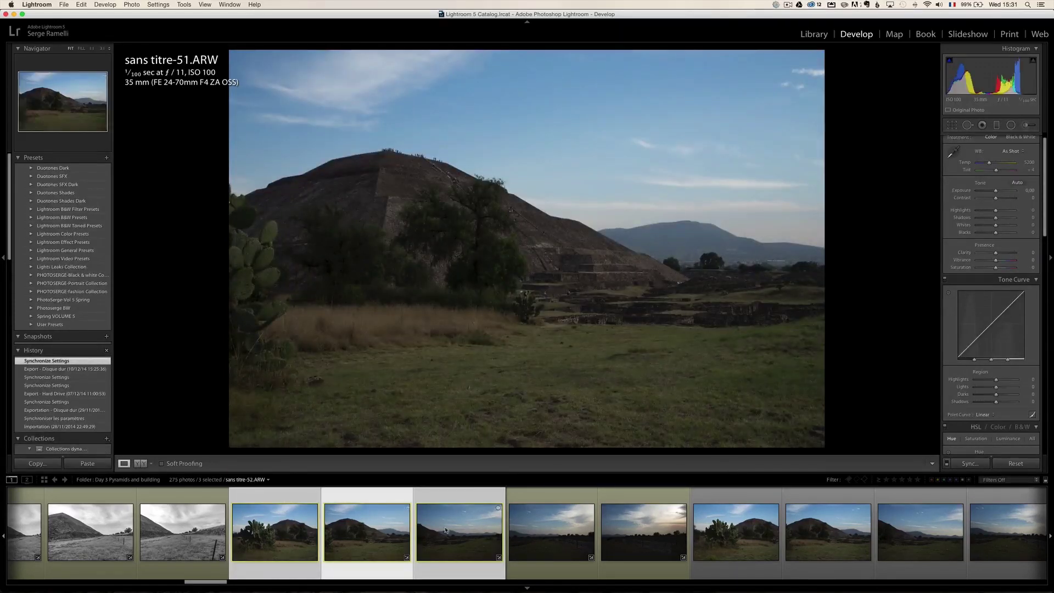
click(435, 529)
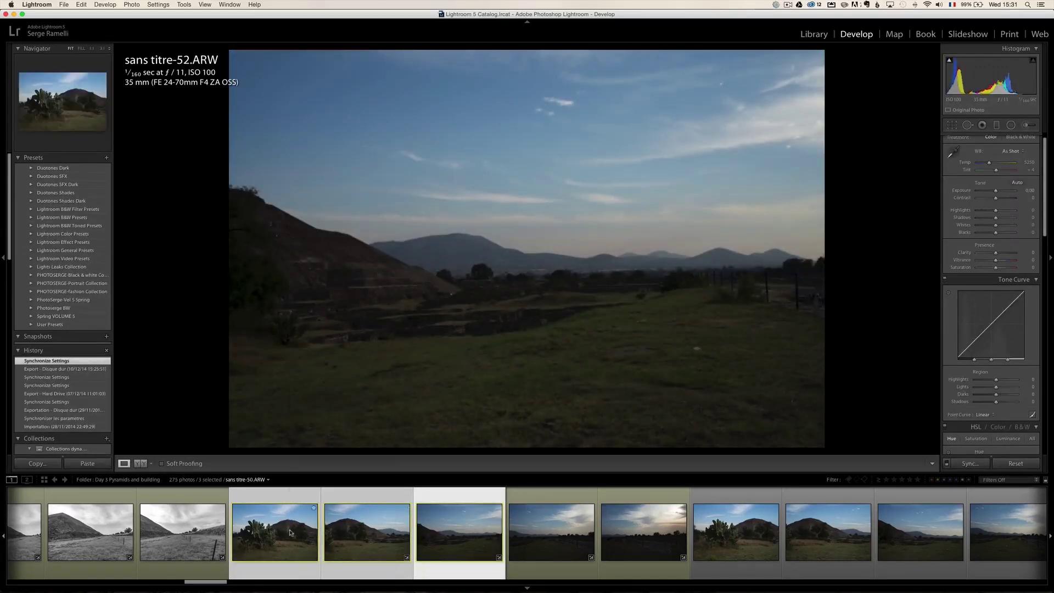
right_click(290, 532)
key(Escape)
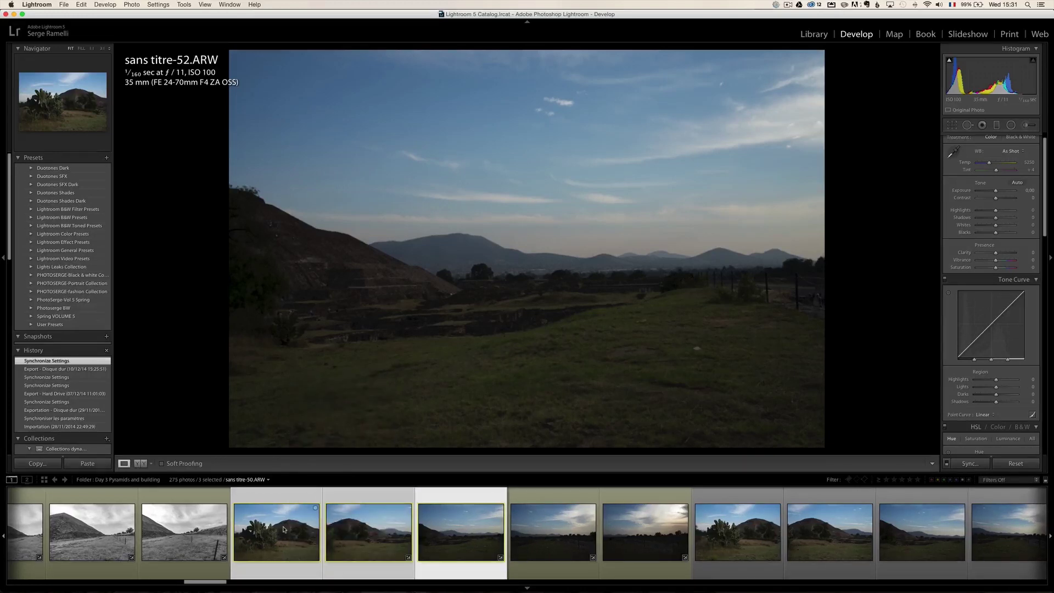
click(284, 528)
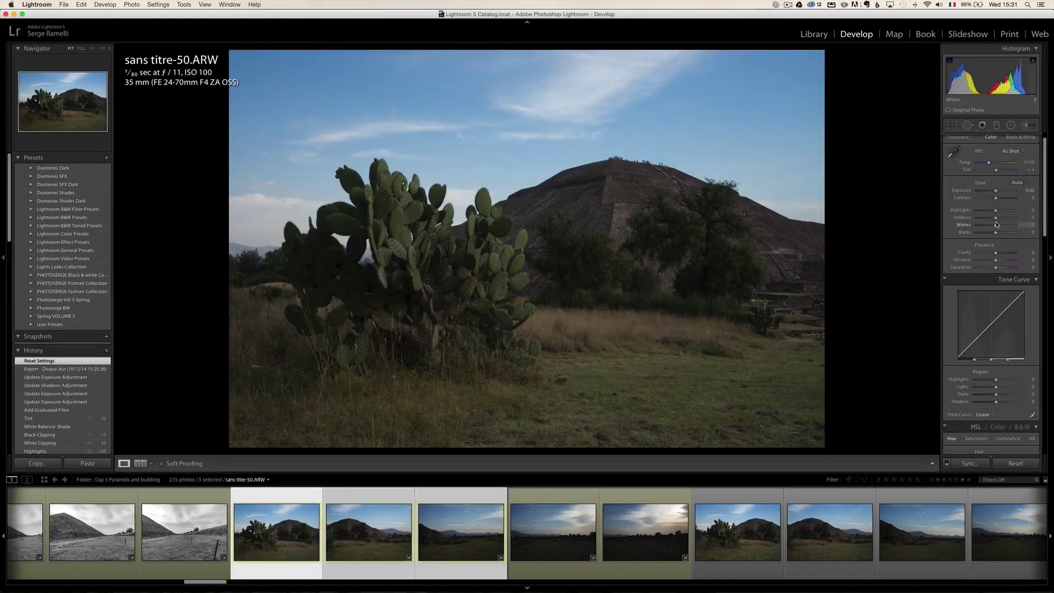
Step: Give sans titre-50 Shadows +100, Highlights -100, Whites +57, Blacks -21, Shade white balance, Tint +30
drag(995, 219, 967, 213)
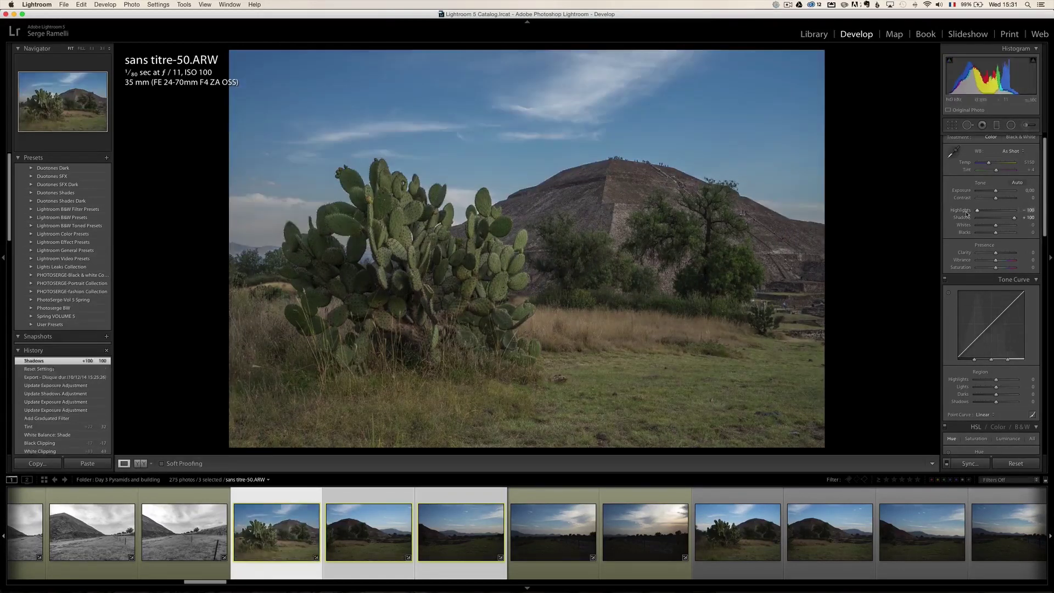
mouse_move(996, 226)
mouse_down()
mouse_move(1006, 225)
mouse_move(993, 235)
mouse_up()
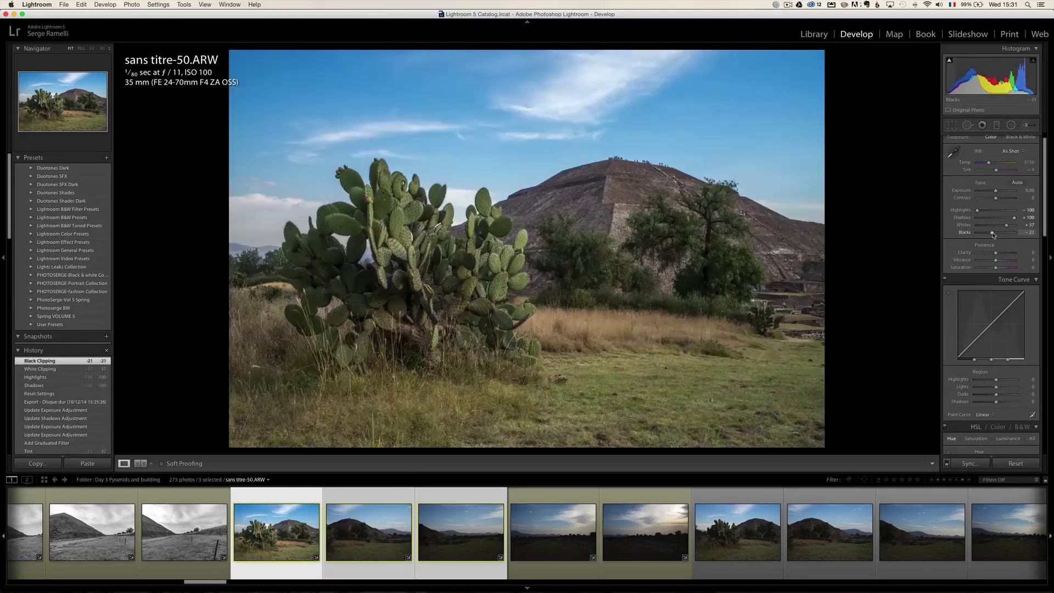
click(1010, 154)
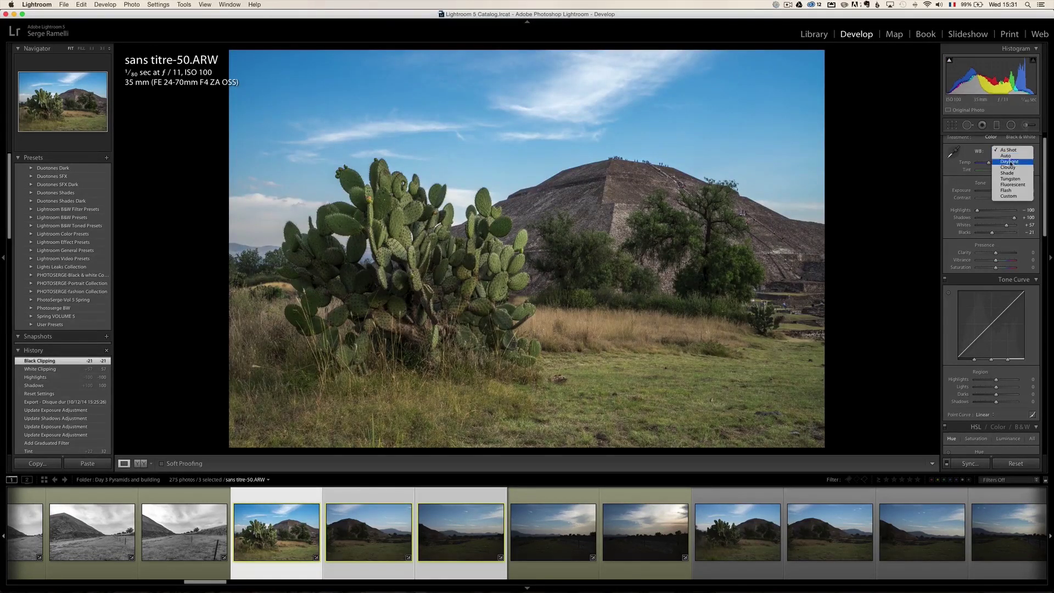
click(1011, 174)
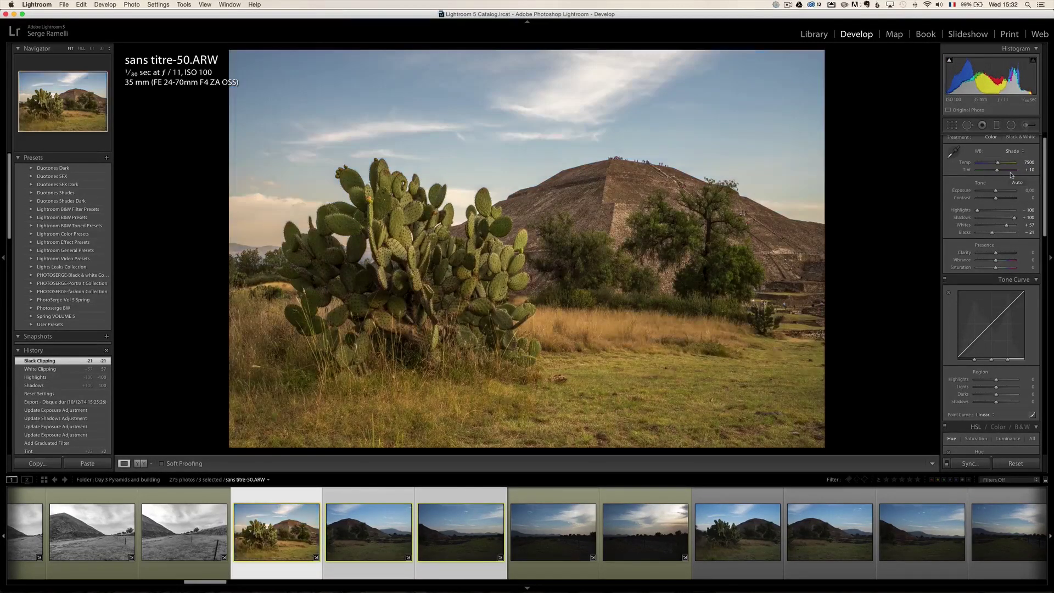
drag(998, 172, 1000, 172)
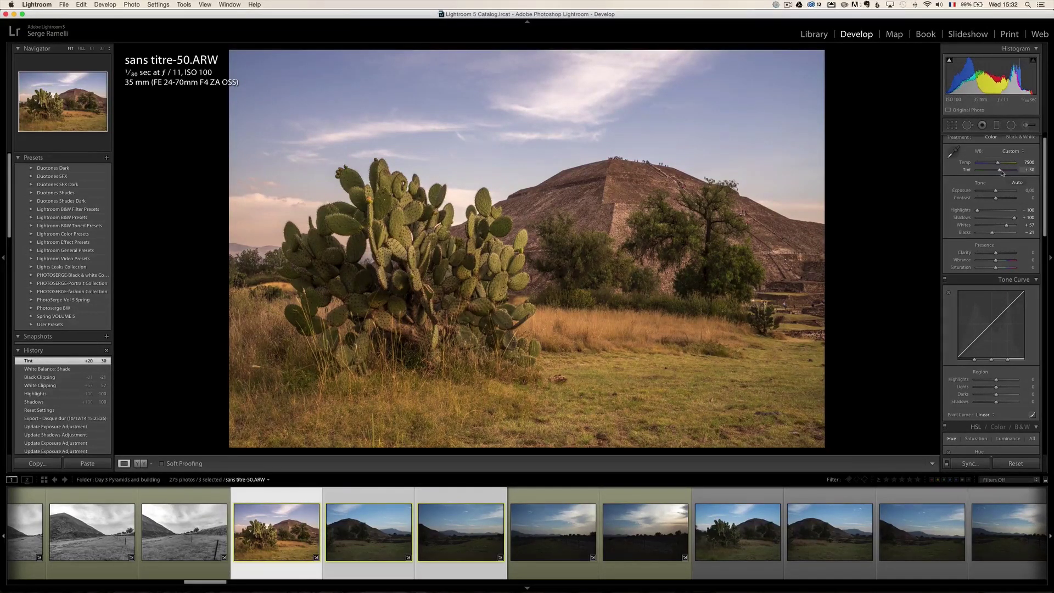
scroll(1000, 173, down, 10)
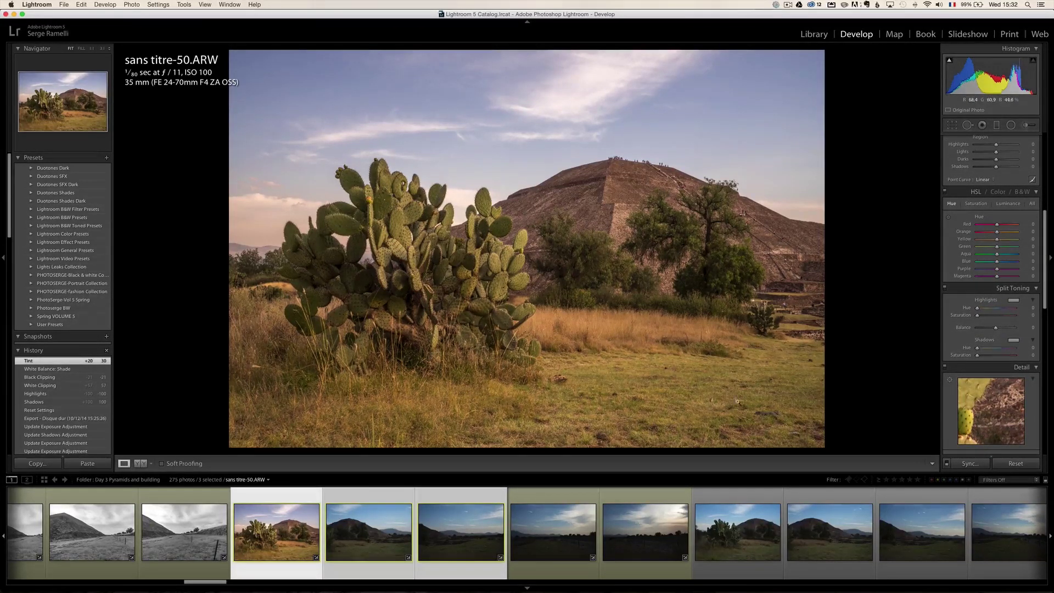
Step: Synchronize sans titre-50's edits to sans titre-51 and sans titre-52 and check both
click(970, 463)
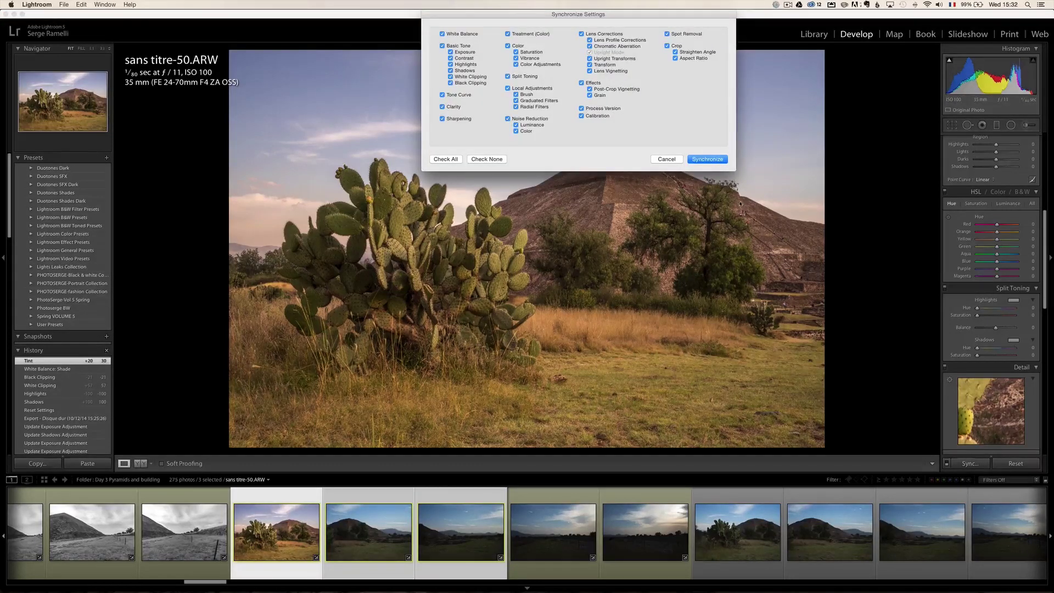
click(708, 159)
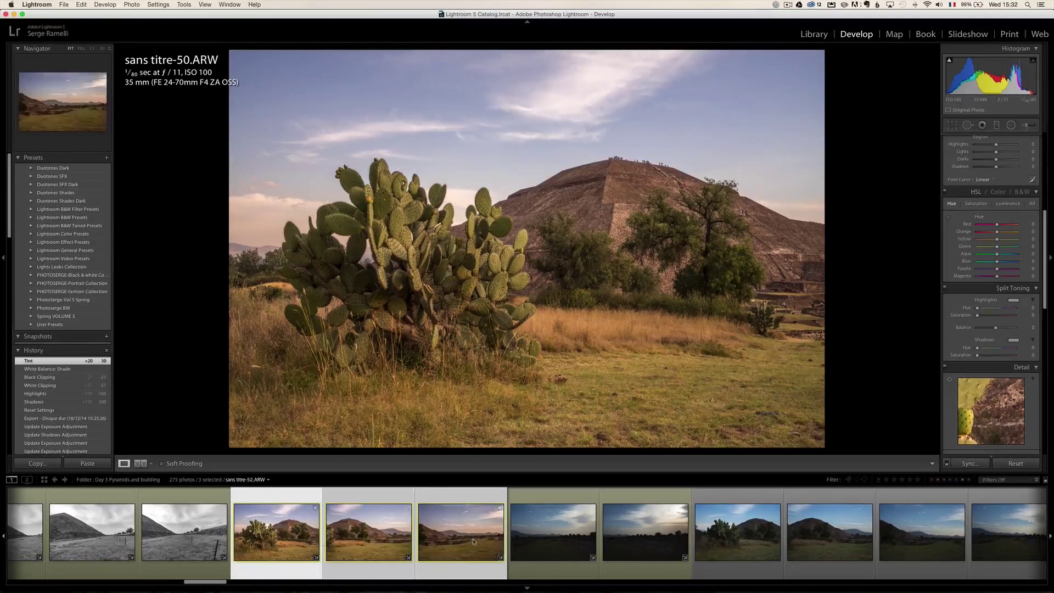
click(358, 536)
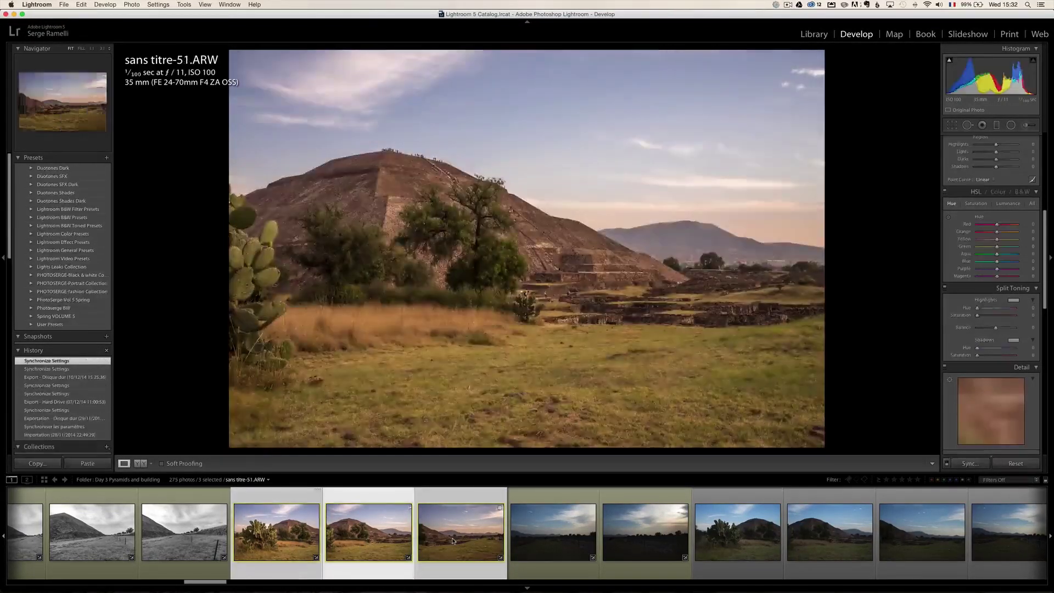
click(453, 541)
Step: Send the three pyramid frames to Photoshop with Merge to Panorama
right_click(278, 533)
key(Escape)
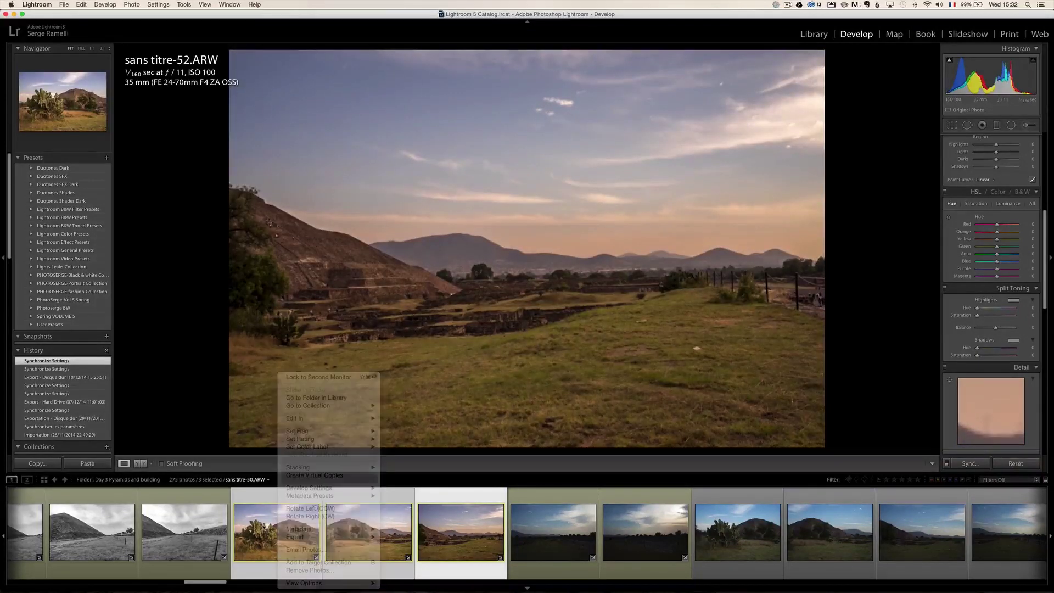
right_click(262, 522)
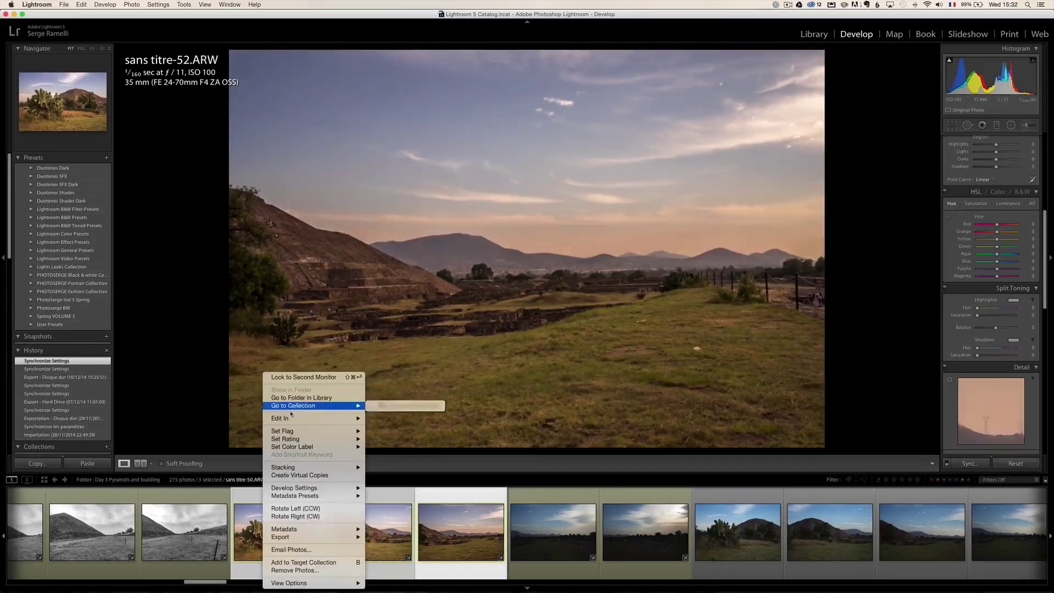
mouse_move(311, 418)
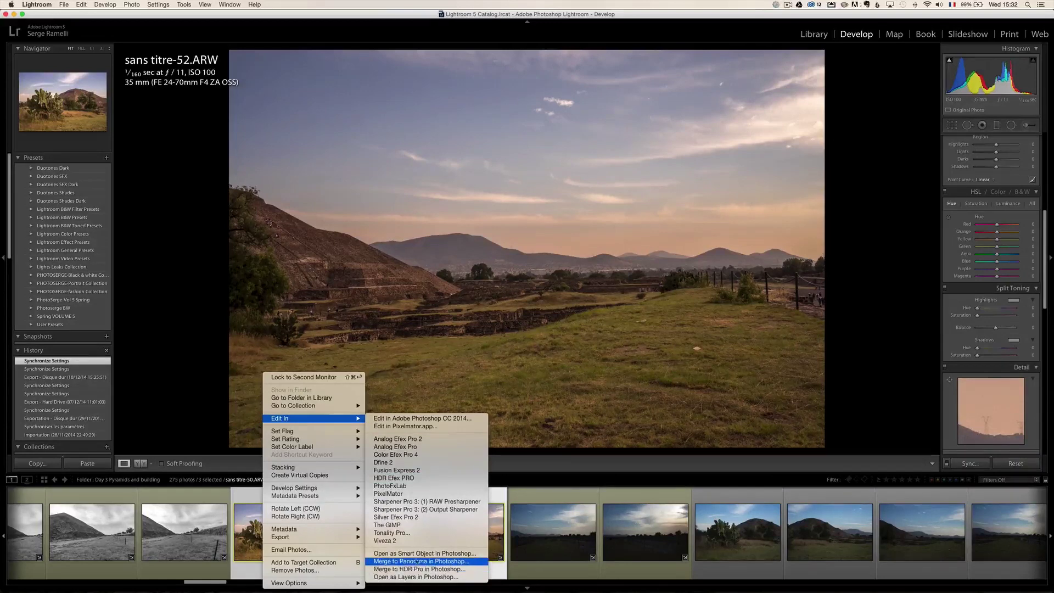
click(440, 561)
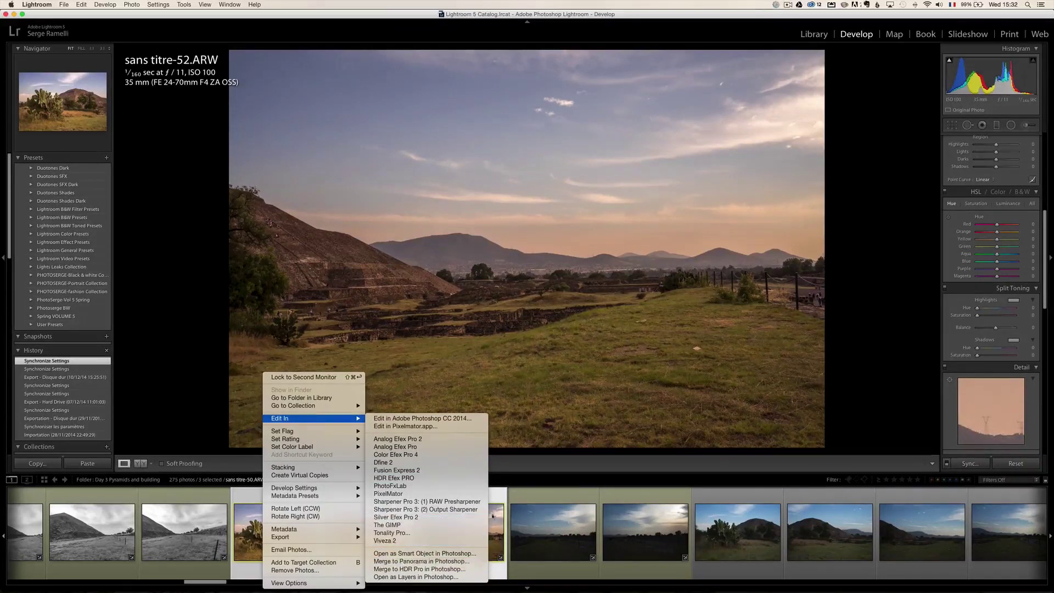
key(super+Tab)
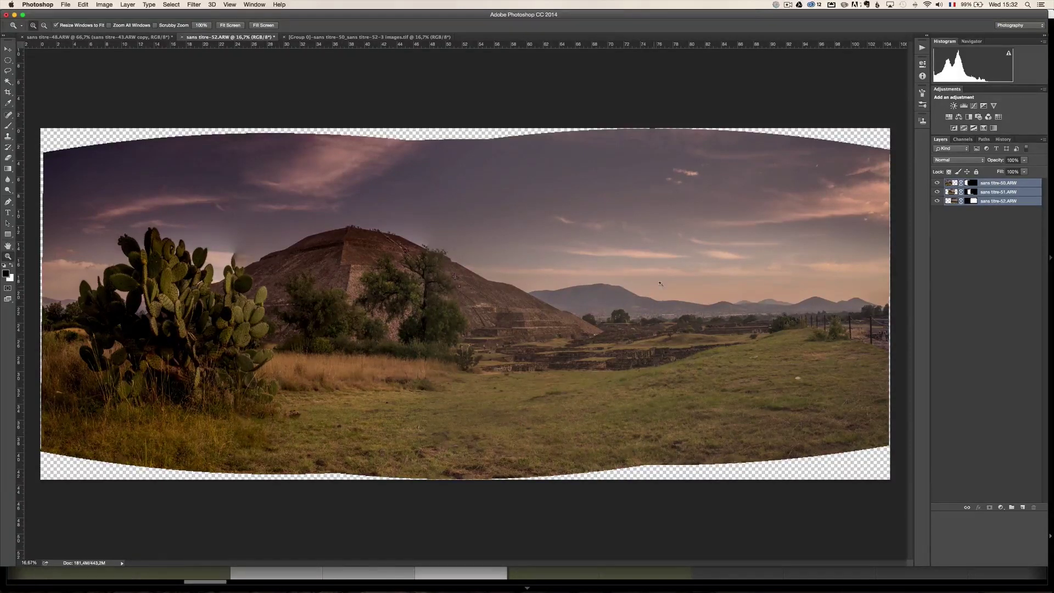
Step: Zoom the Photomerge panorama to 50% around the cactus and pan across it
click(256, 294)
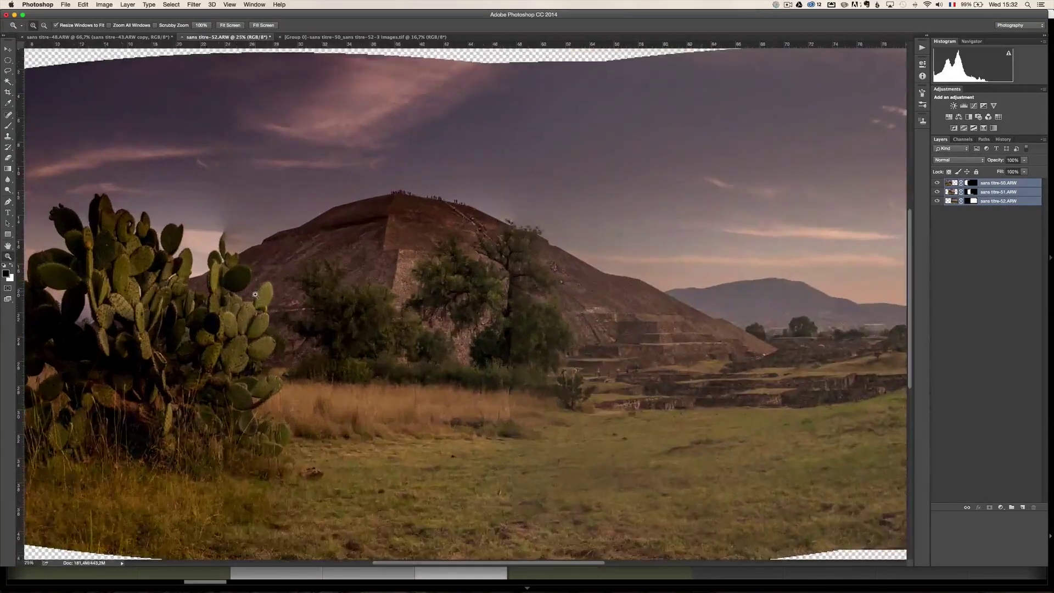
click(247, 280)
click(237, 273)
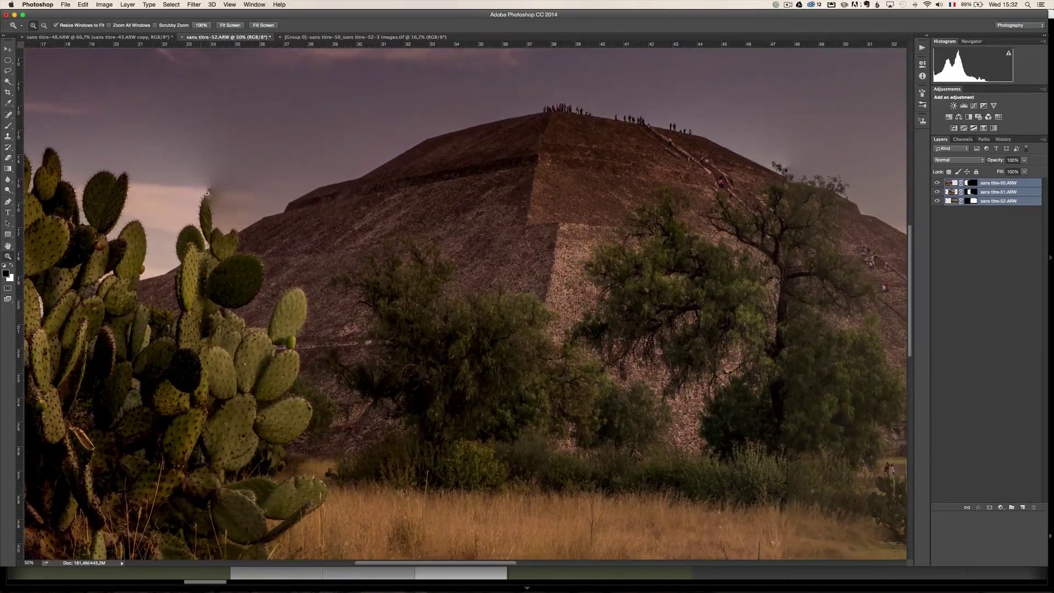
drag(320, 310, 572, 301)
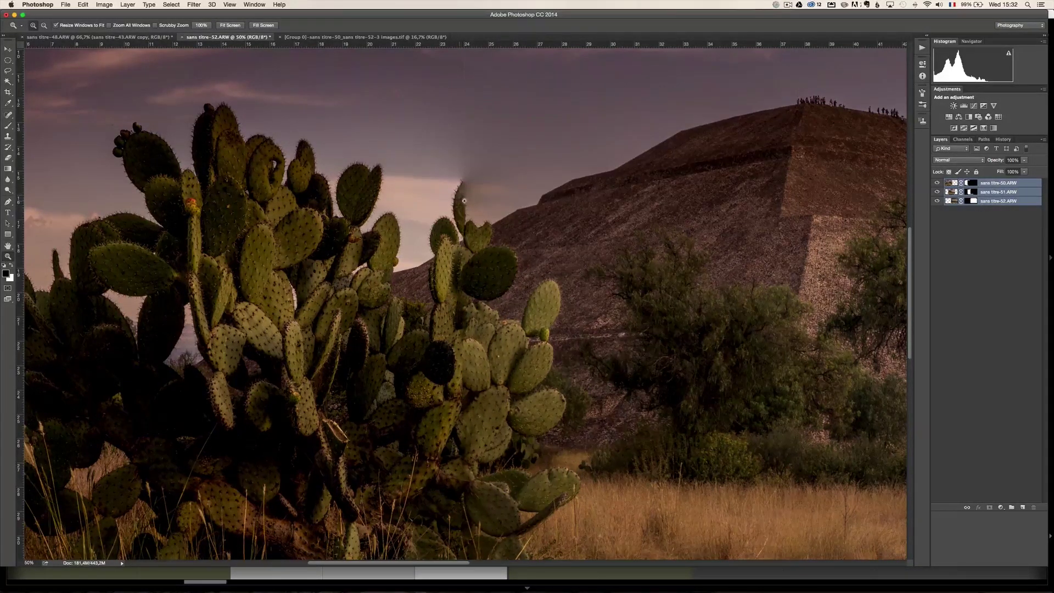
drag(767, 229, 482, 228)
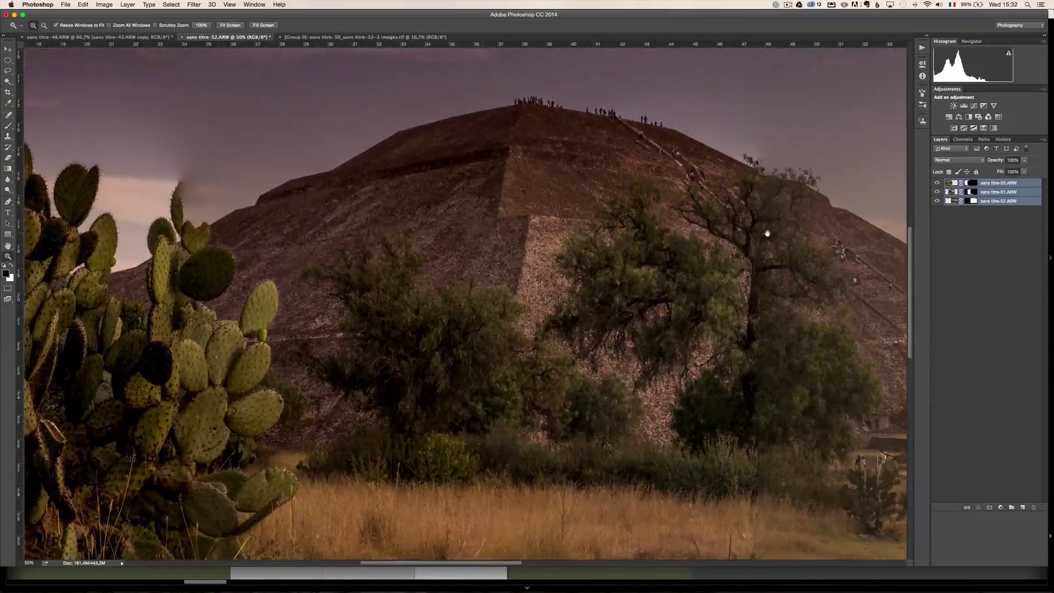
mouse_move(765, 232)
mouse_down()
mouse_move(645, 229)
mouse_move(632, 171)
mouse_up()
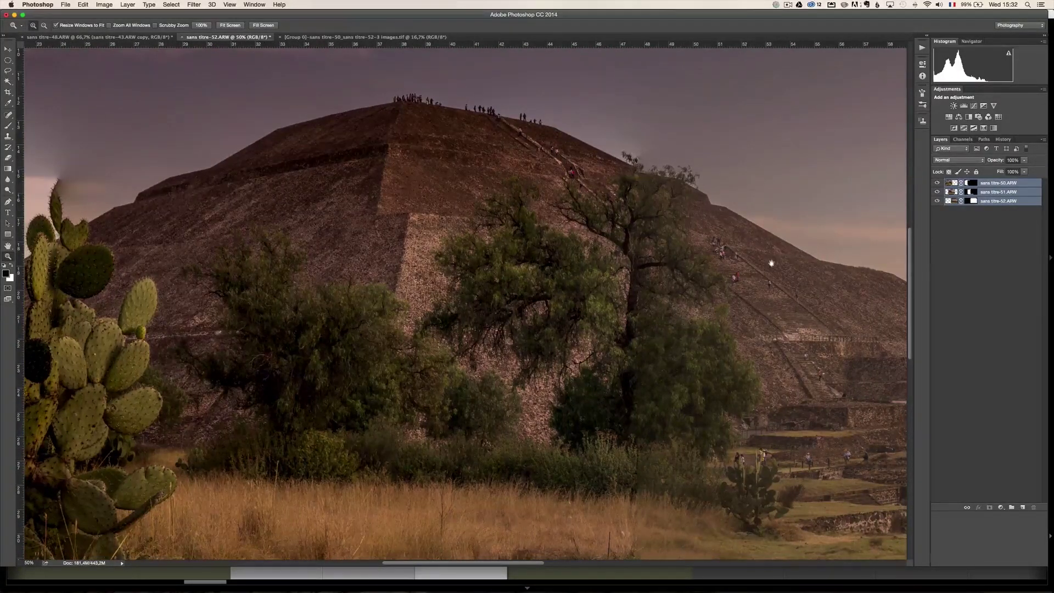
drag(769, 261, 635, 238)
drag(769, 282, 642, 265)
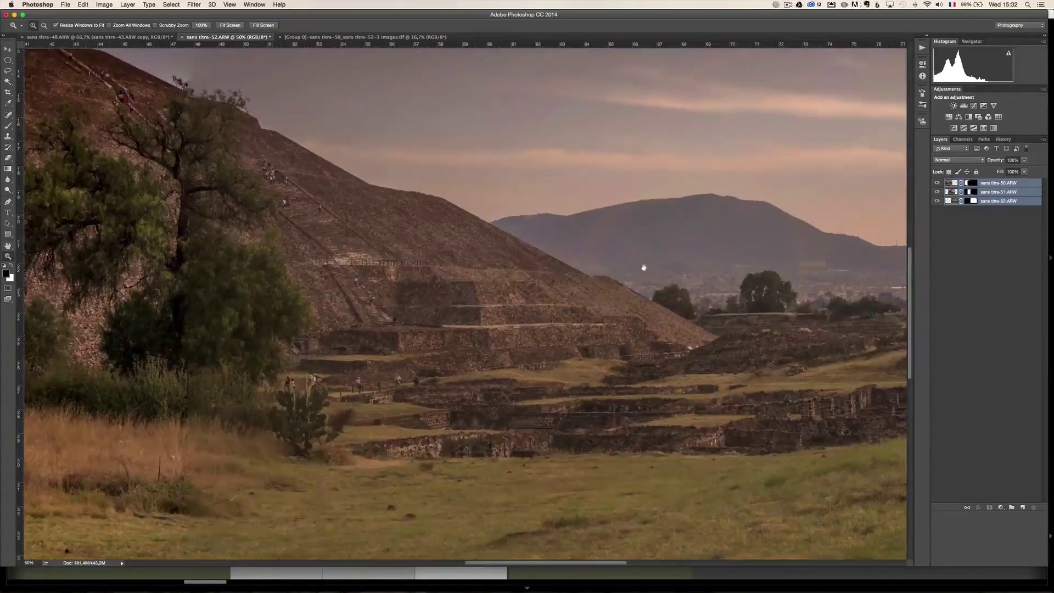
Step: Pan over the mountains and grassy plain back to the cactus and left edge
drag(722, 270, 565, 270)
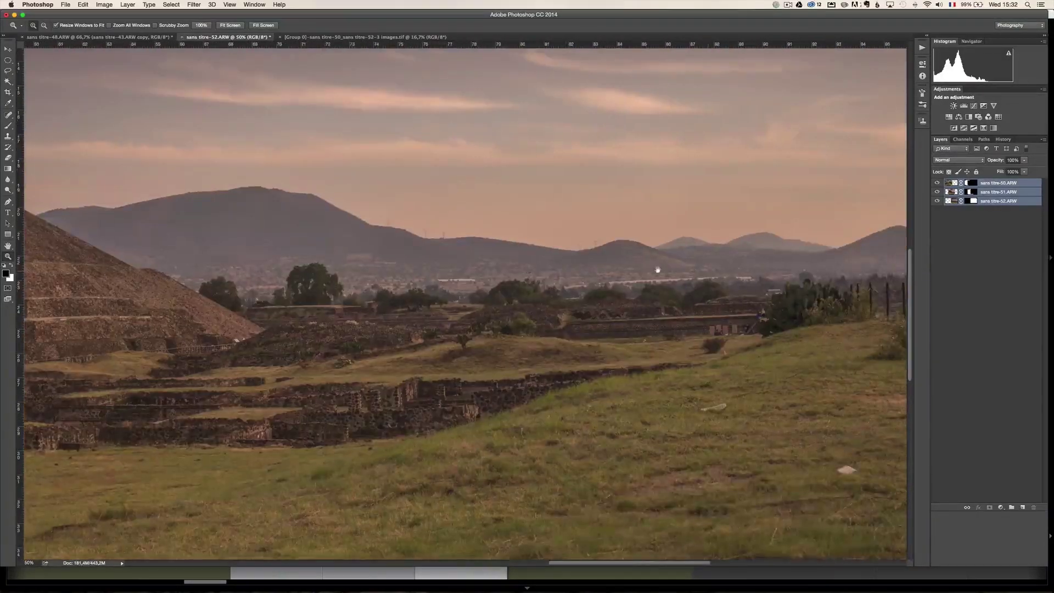
drag(656, 273, 550, 265)
drag(445, 357, 537, 263)
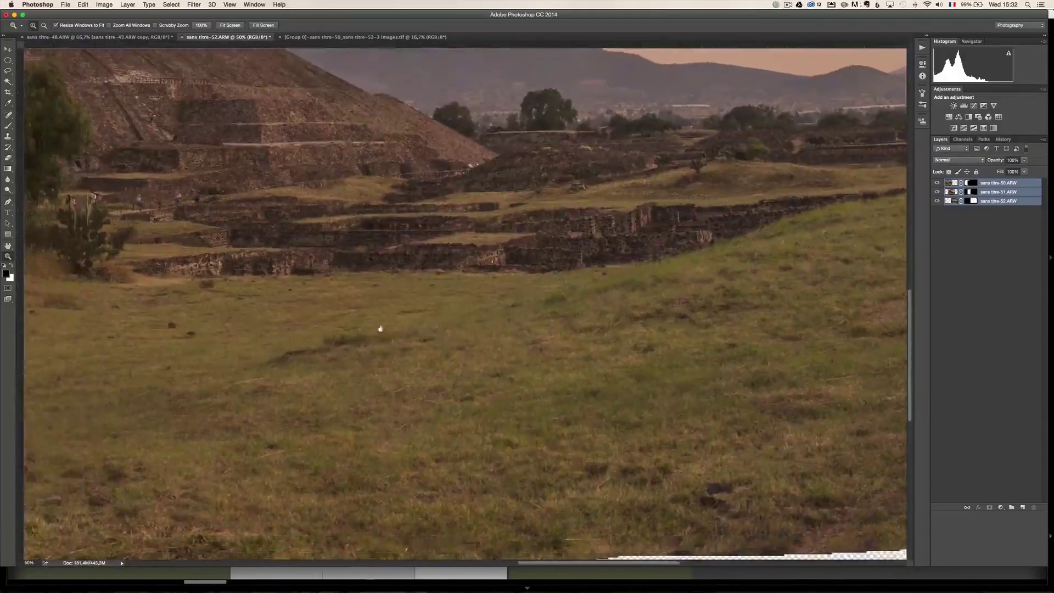
drag(379, 329, 575, 306)
drag(296, 247, 635, 291)
drag(521, 264, 637, 307)
drag(461, 241, 680, 324)
Step: Show rulers, zoom out, and view the whole pyramid beside the cactus before returning to Lightroom
key(super+r)
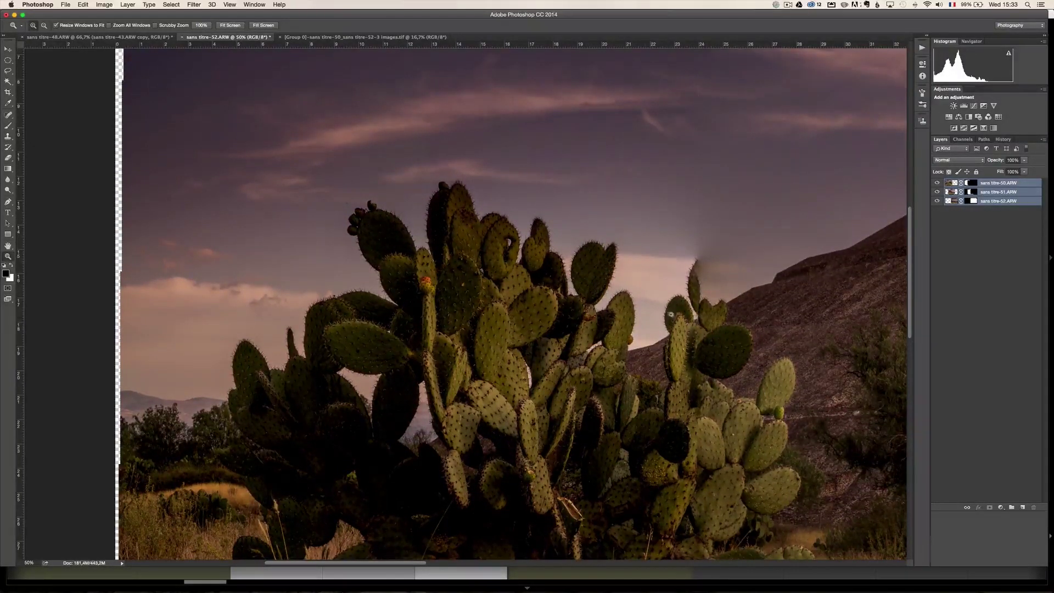
alt+click(572, 331)
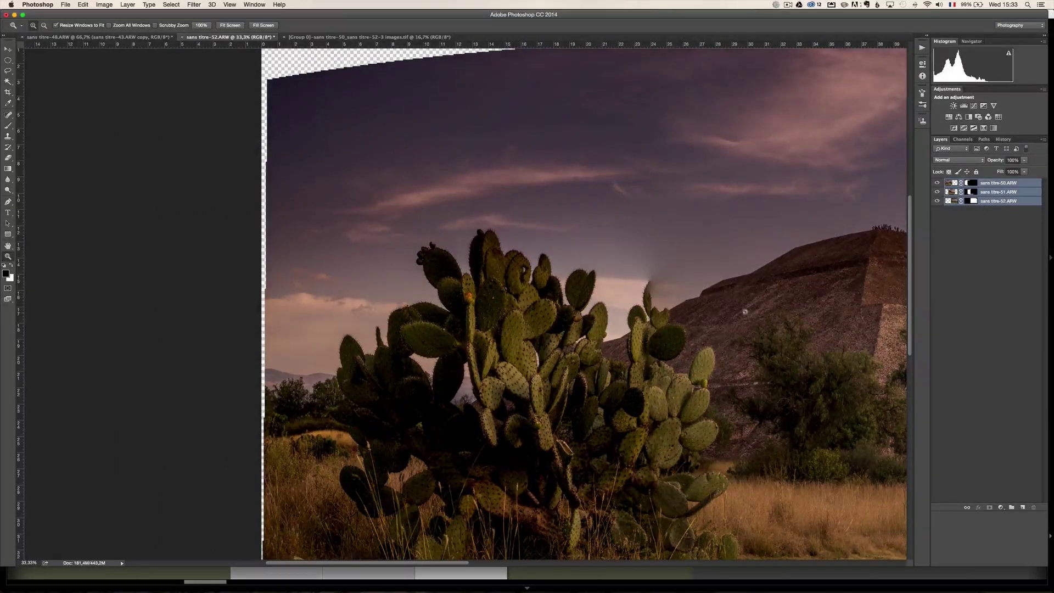
drag(795, 330, 613, 321)
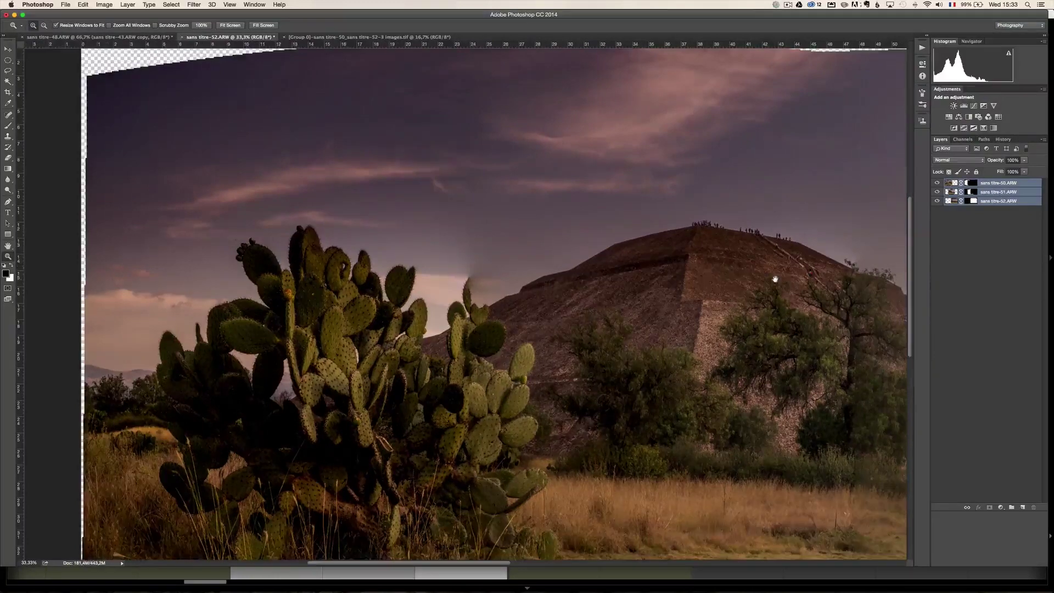
drag(774, 279, 648, 269)
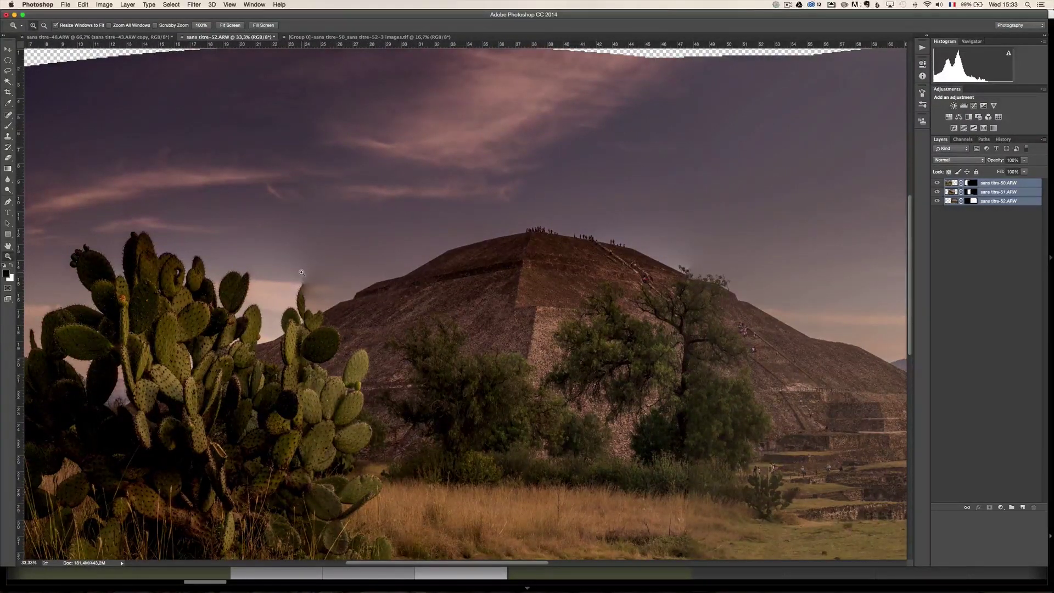
key(super+Tab)
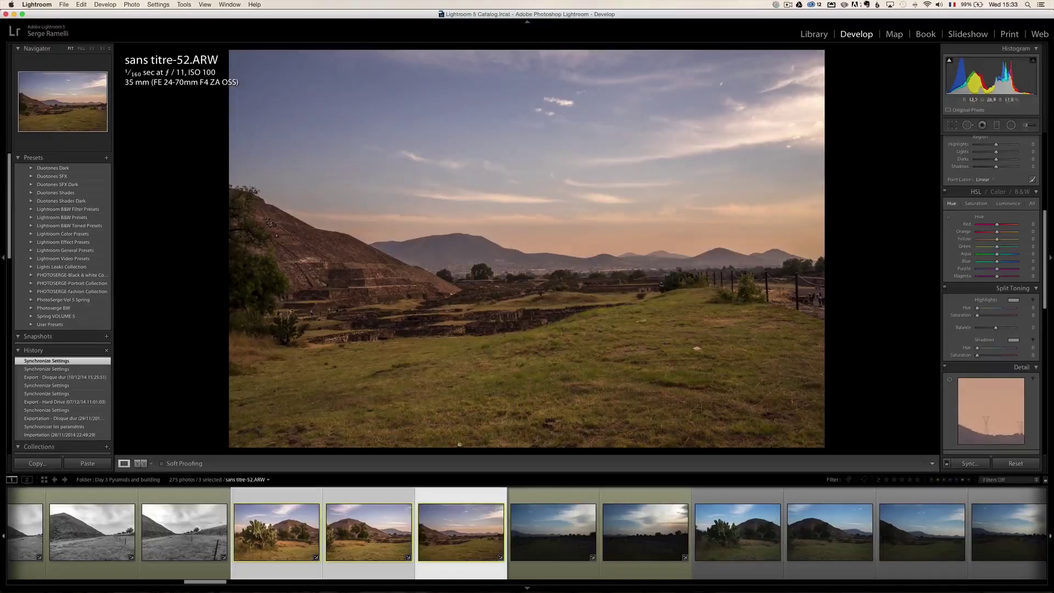
Step: Make the cactus photo sans titre-50 the one being edited
right_click(297, 517)
click(307, 515)
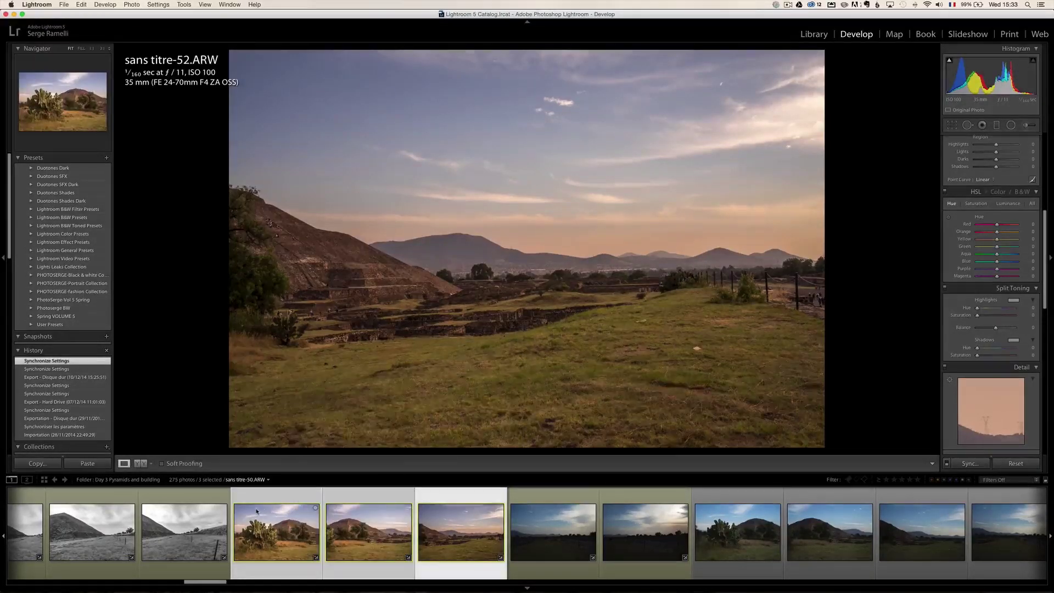
click(256, 512)
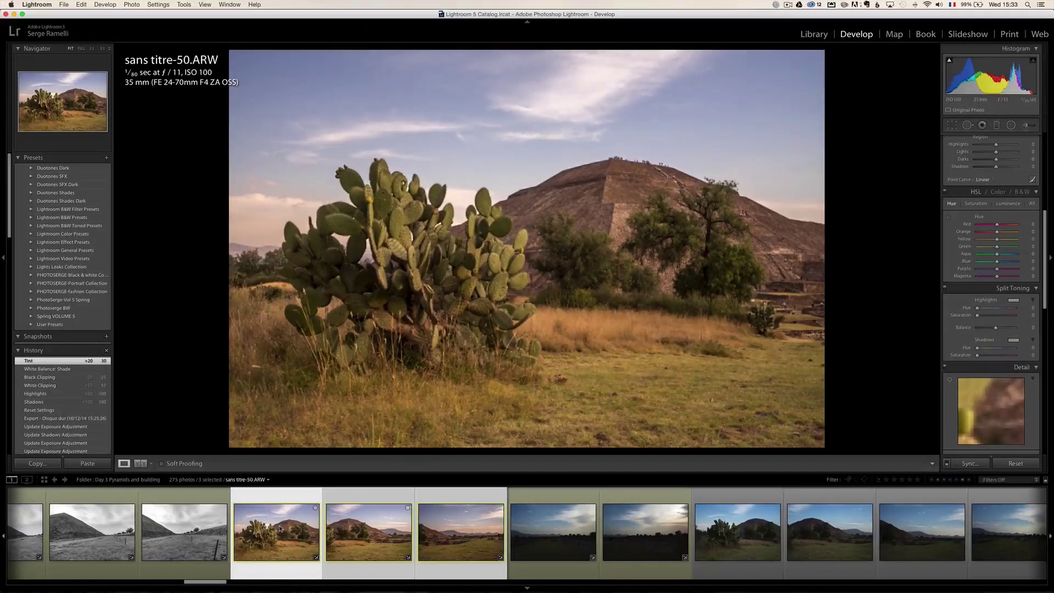
right_click(280, 529)
click(256, 526)
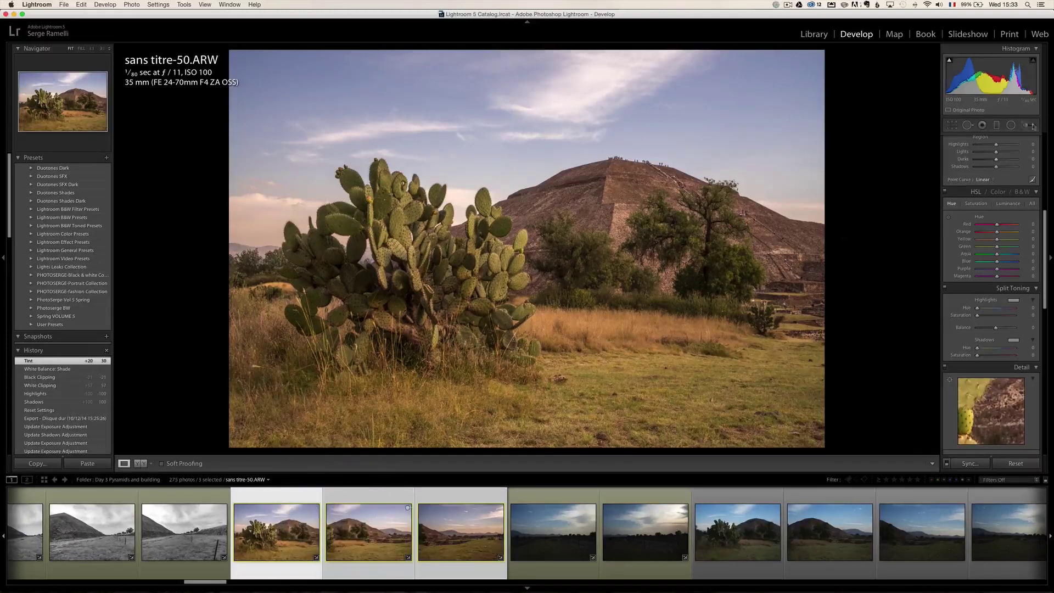
scroll(1007, 189, up, 10)
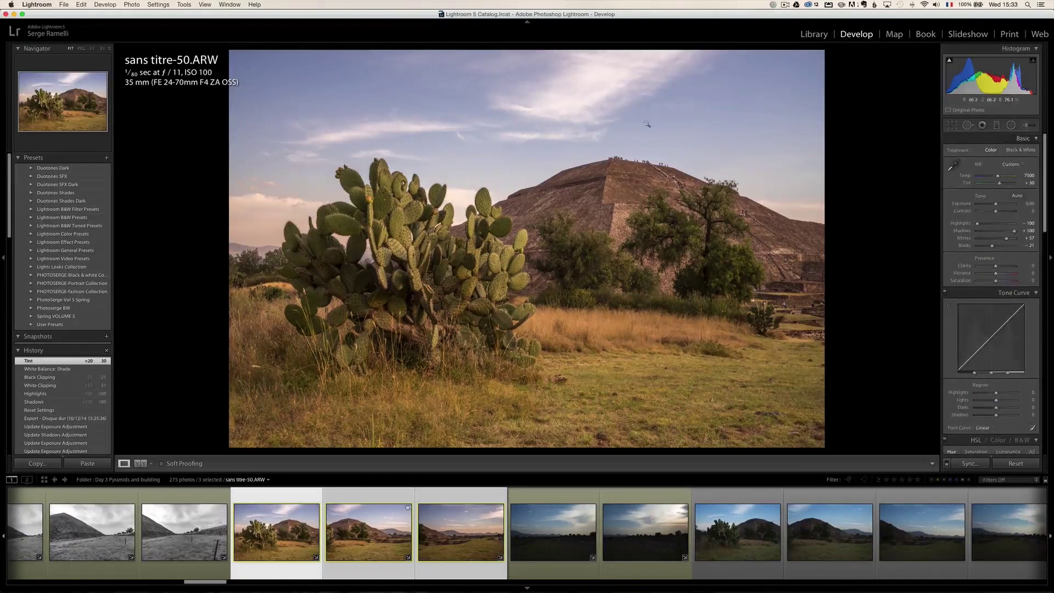
Step: Darken the sky with a tilted graduated filter at about -0.98 exposure
click(996, 125)
drag(575, 130, 572, 200)
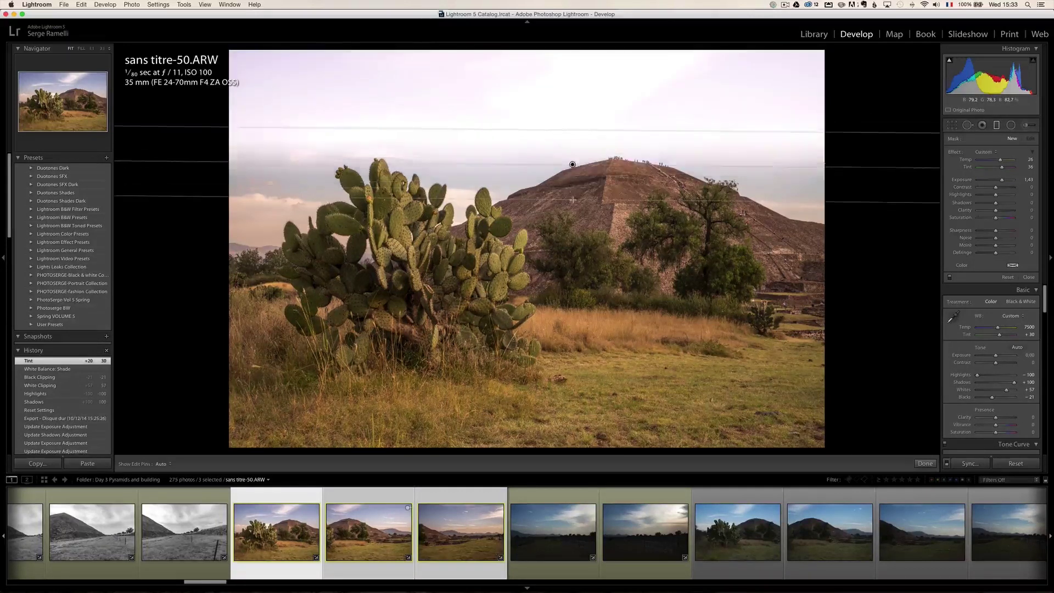
drag(1001, 179, 993, 183)
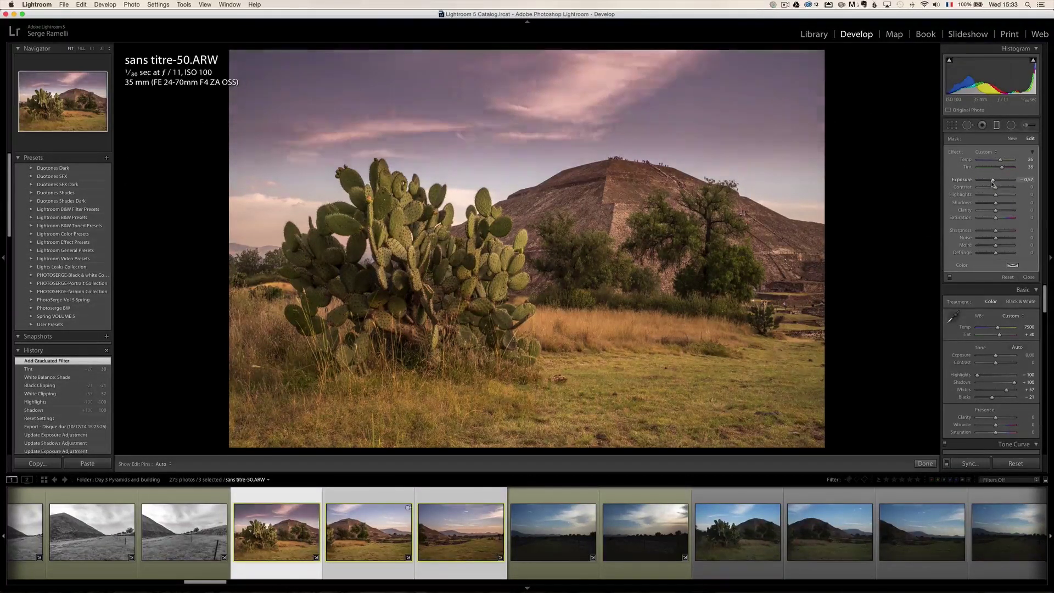
click(983, 151)
click(974, 173)
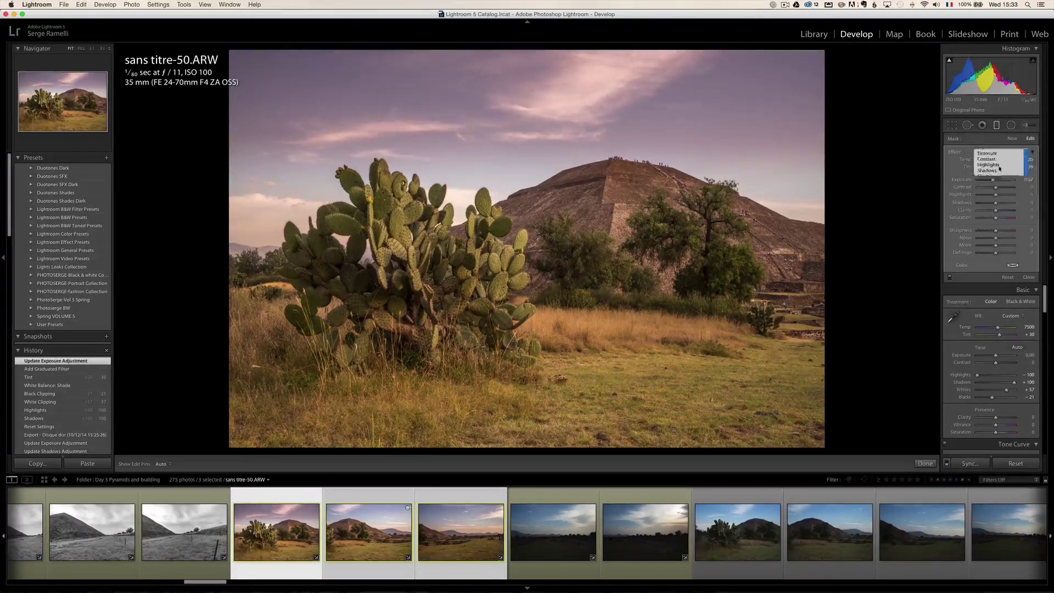
drag(995, 180, 992, 180)
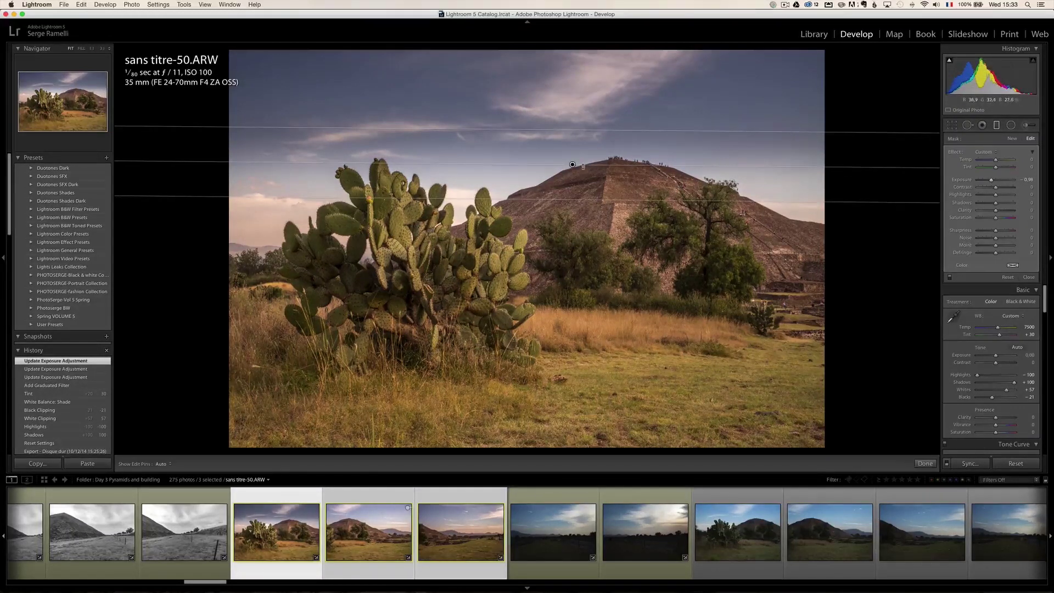
drag(583, 165, 582, 162)
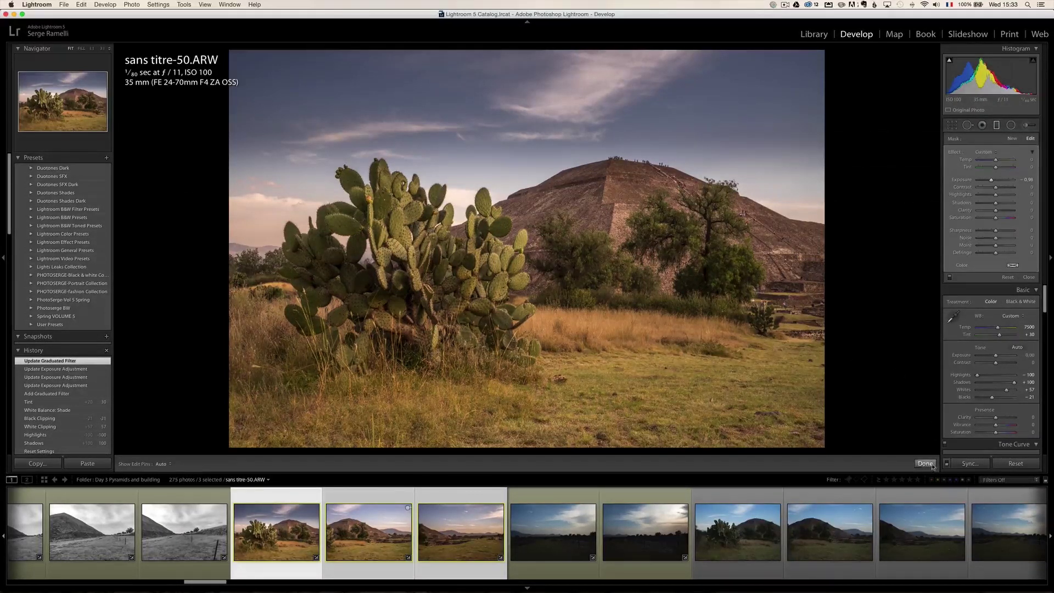
click(925, 464)
click(967, 464)
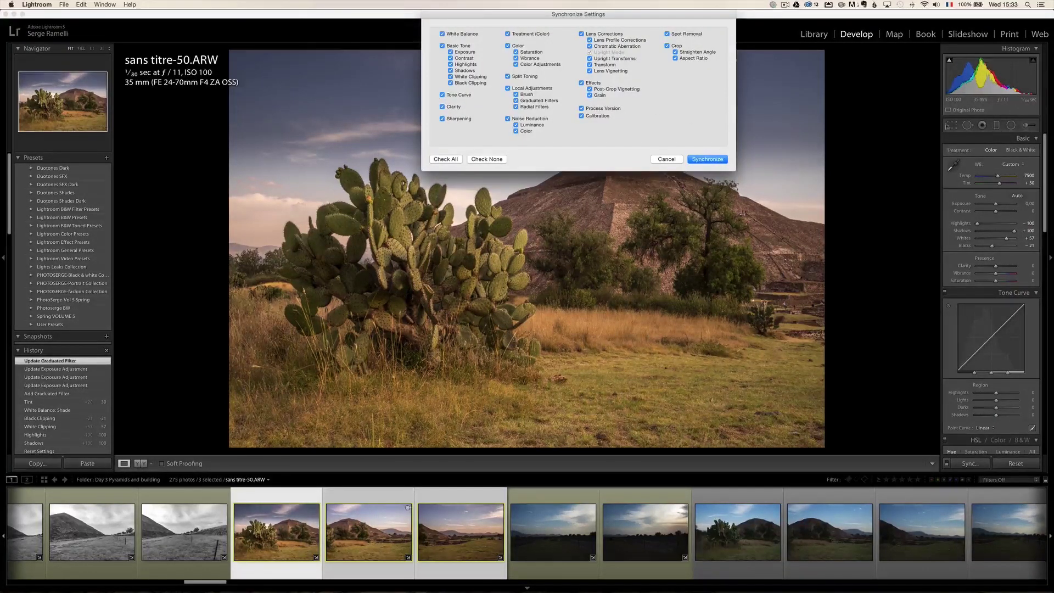
Step: Sync the cactus photo's settings to the other two frames and open Export for all three
click(710, 159)
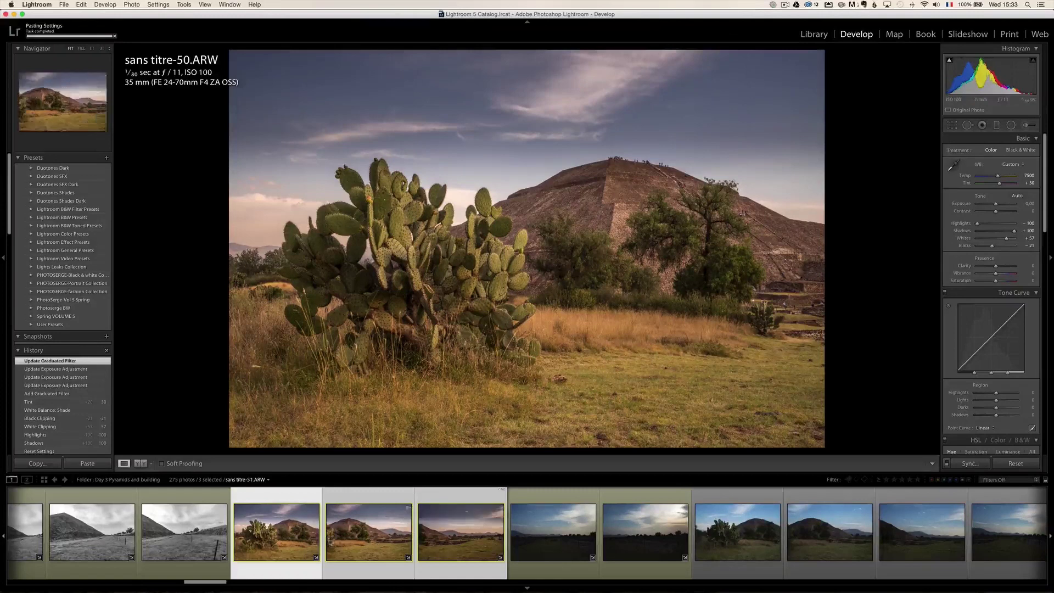
right_click(273, 531)
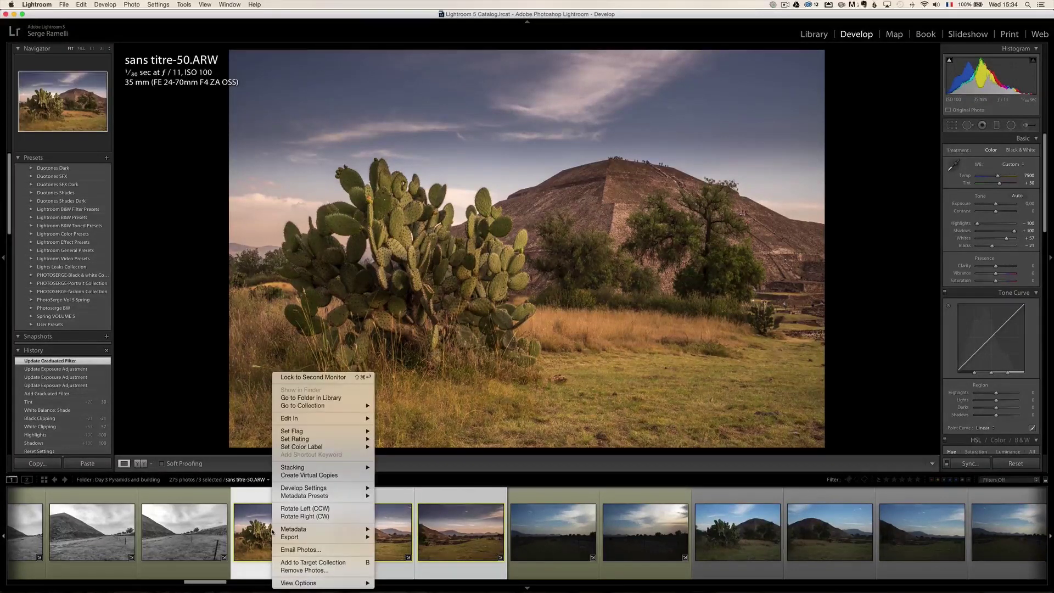
mouse_move(329, 537)
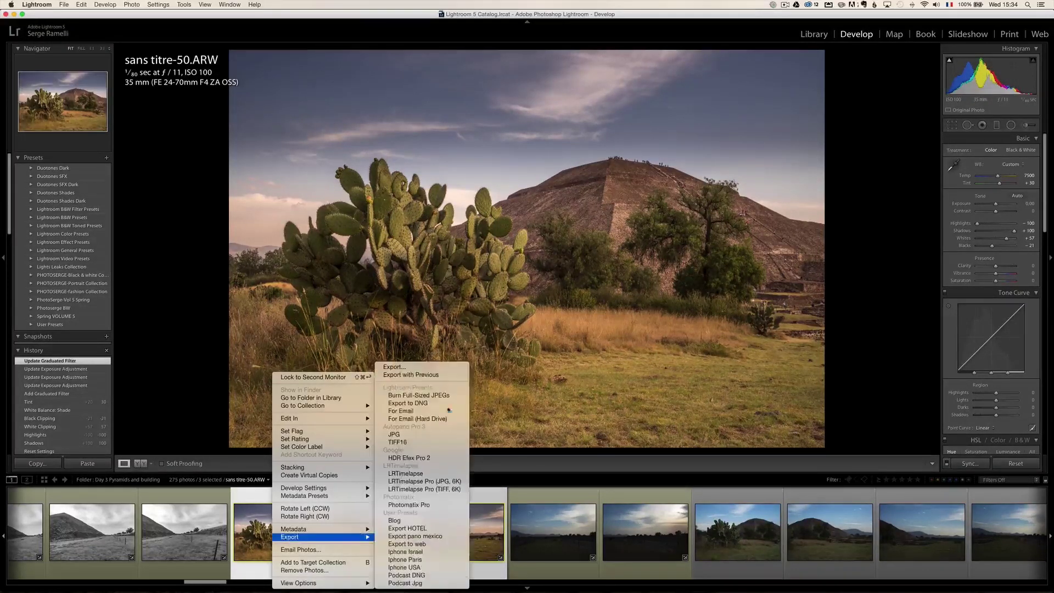
click(431, 365)
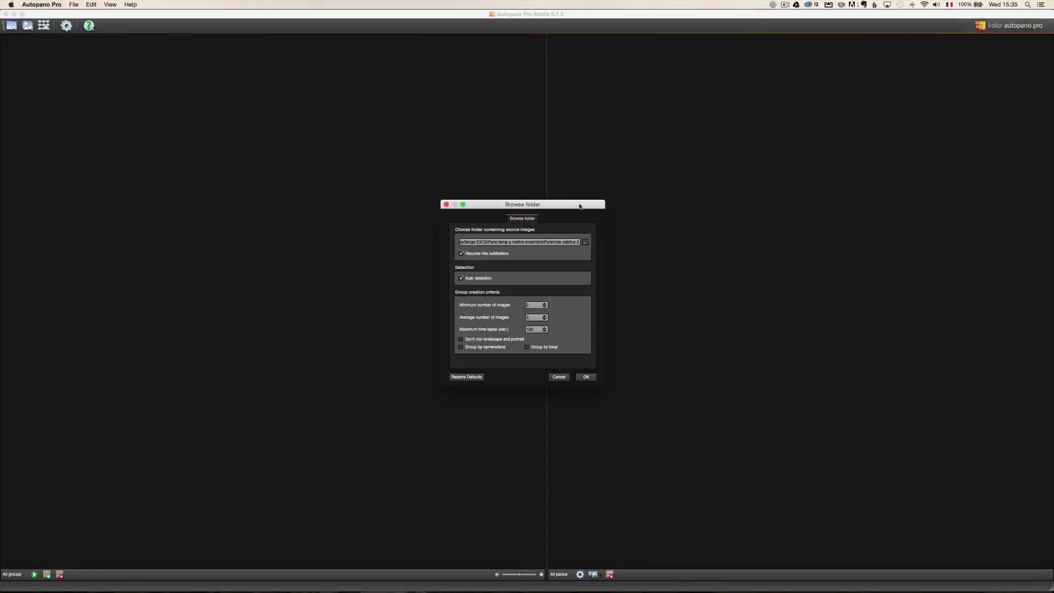
Step: Keep the export folder and default detection settings and detect the three frames as one panorama
drag(580, 206, 570, 184)
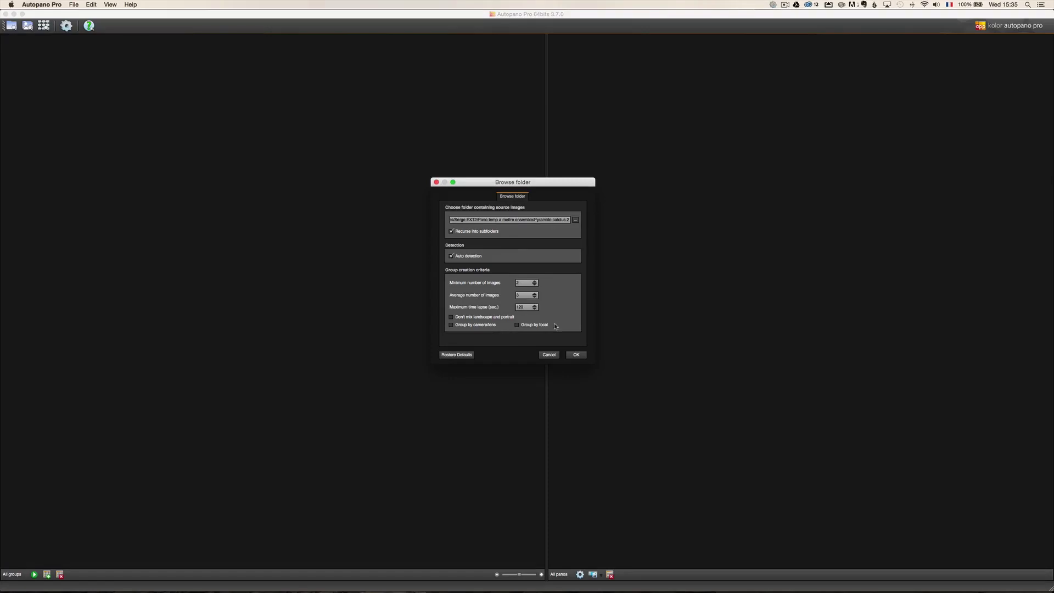
click(576, 355)
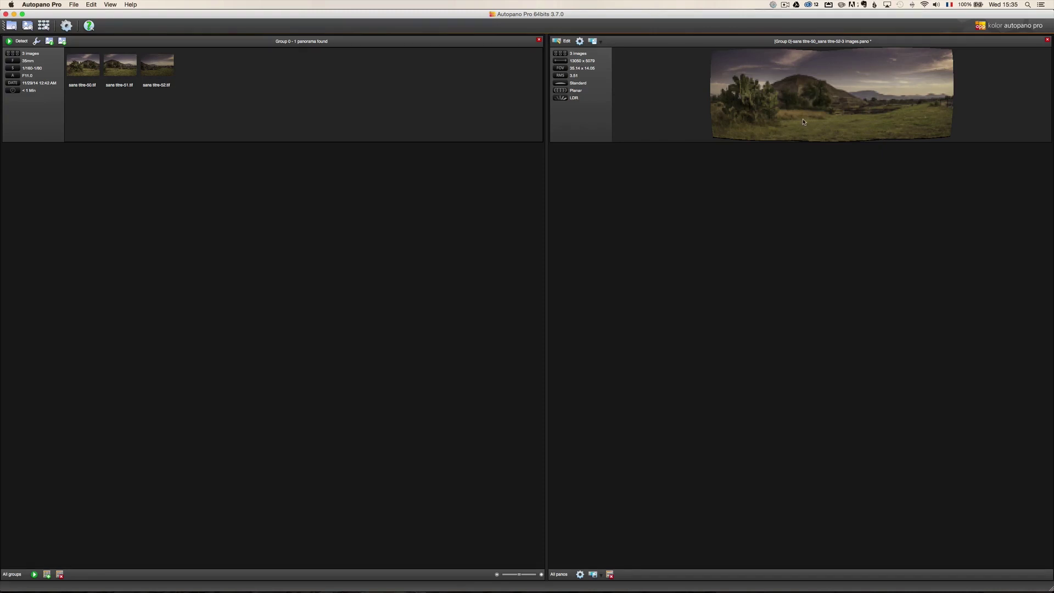
Step: Open the pyramid panorama and preview Spherical, Planar, Pannini and Cylindrical projections before settling on Mercator
click(560, 45)
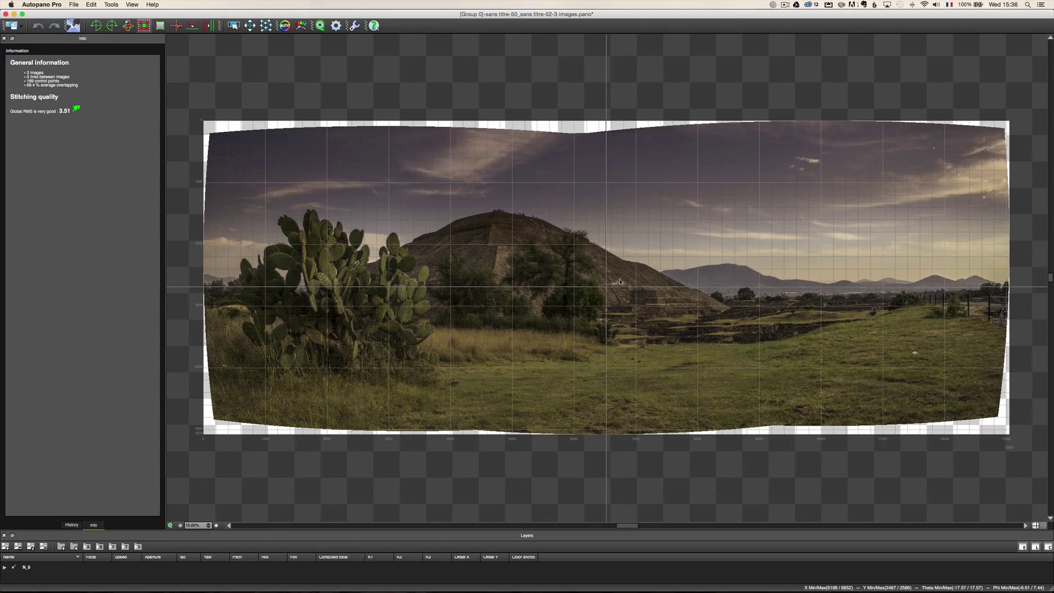
click(73, 29)
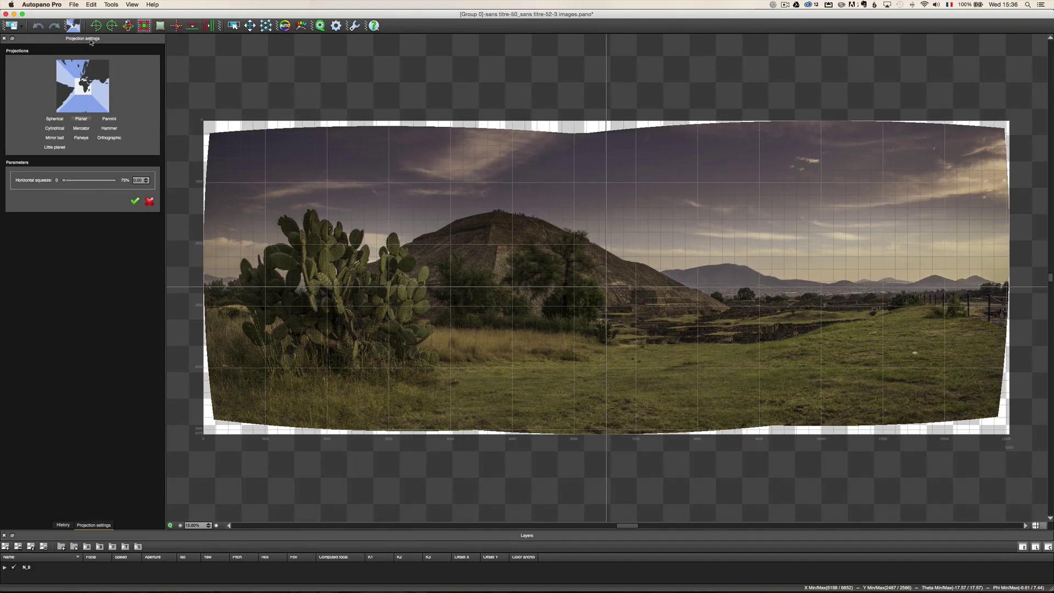
click(55, 119)
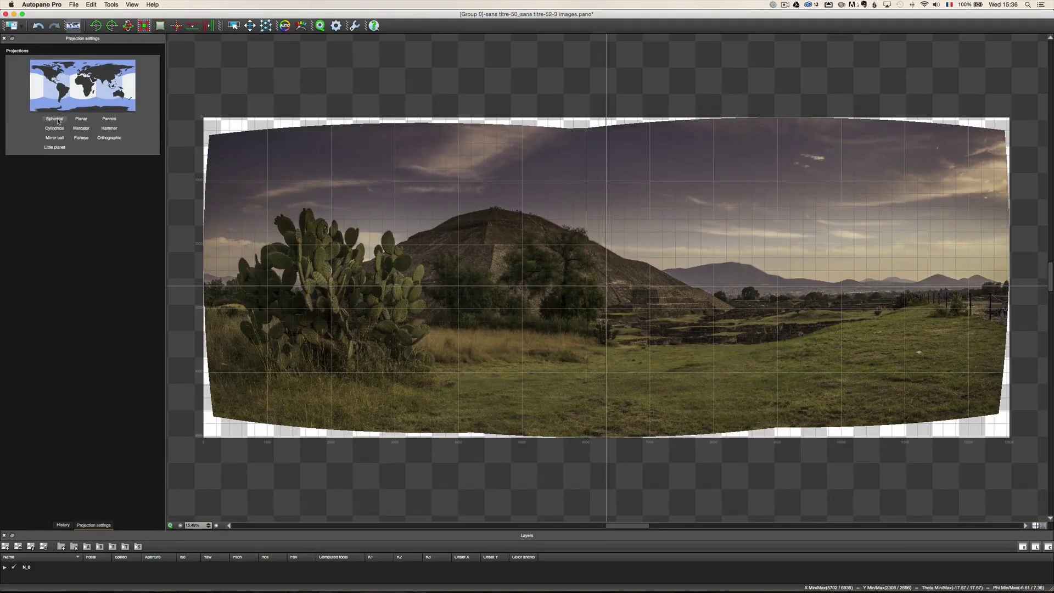
click(83, 121)
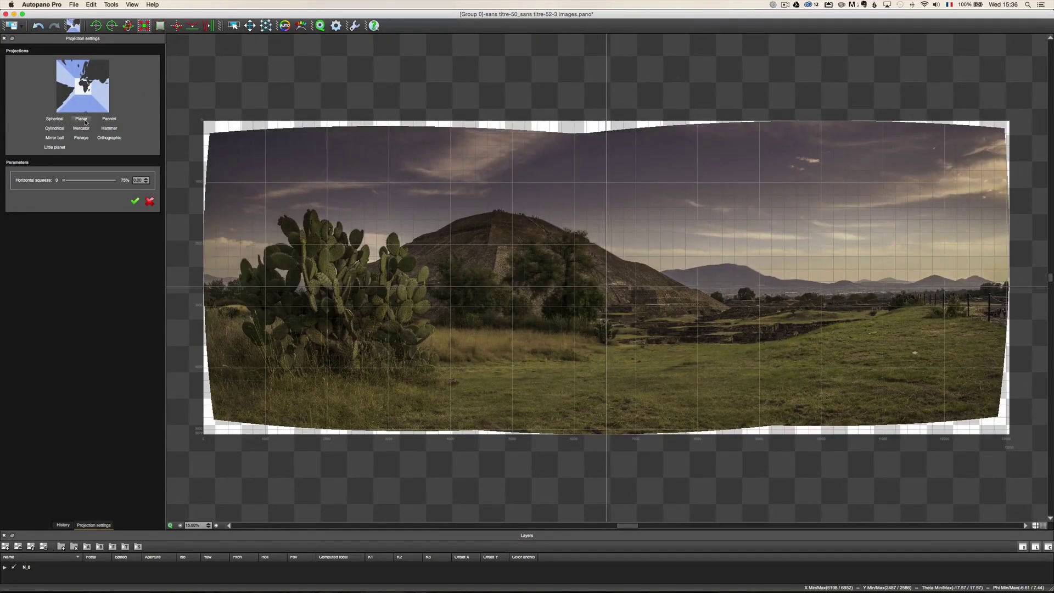
click(111, 121)
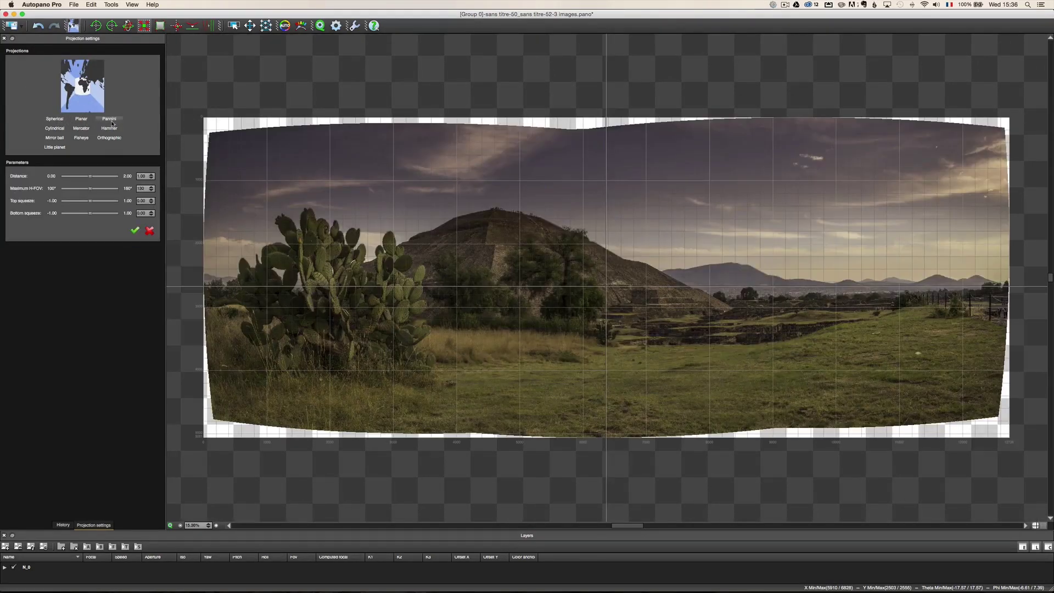
click(54, 129)
click(72, 131)
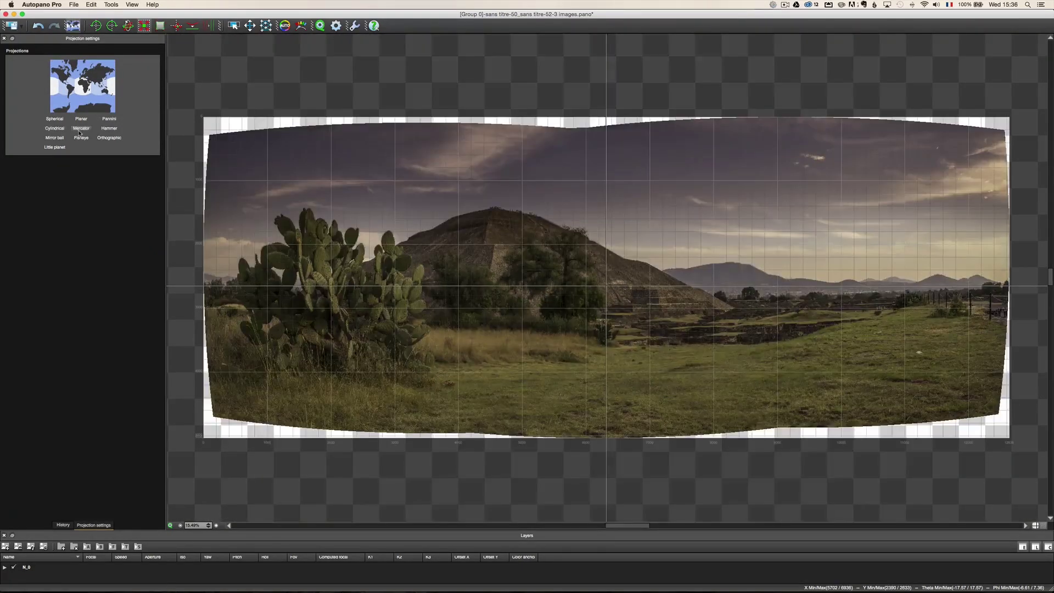
click(80, 119)
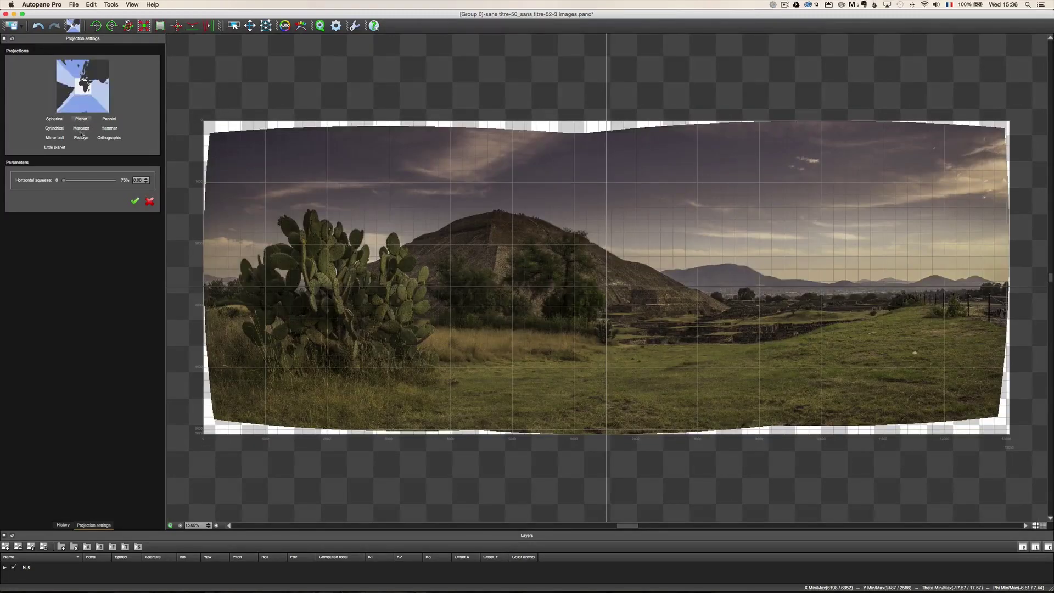
click(81, 128)
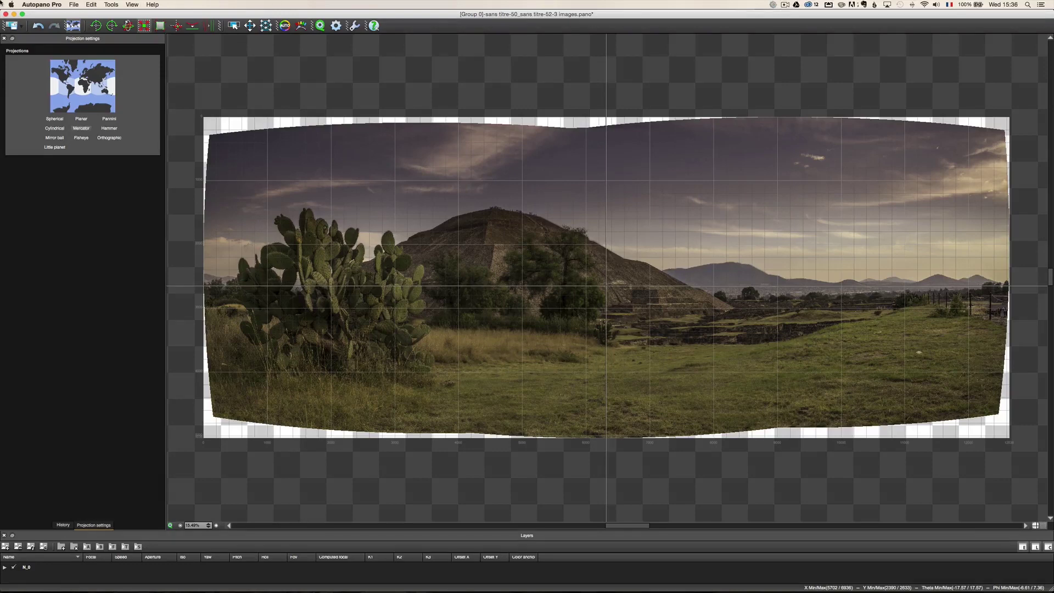
Step: Apply a rectangular crop to the pyramid panorama and enable the AUTO colour anchors
click(160, 25)
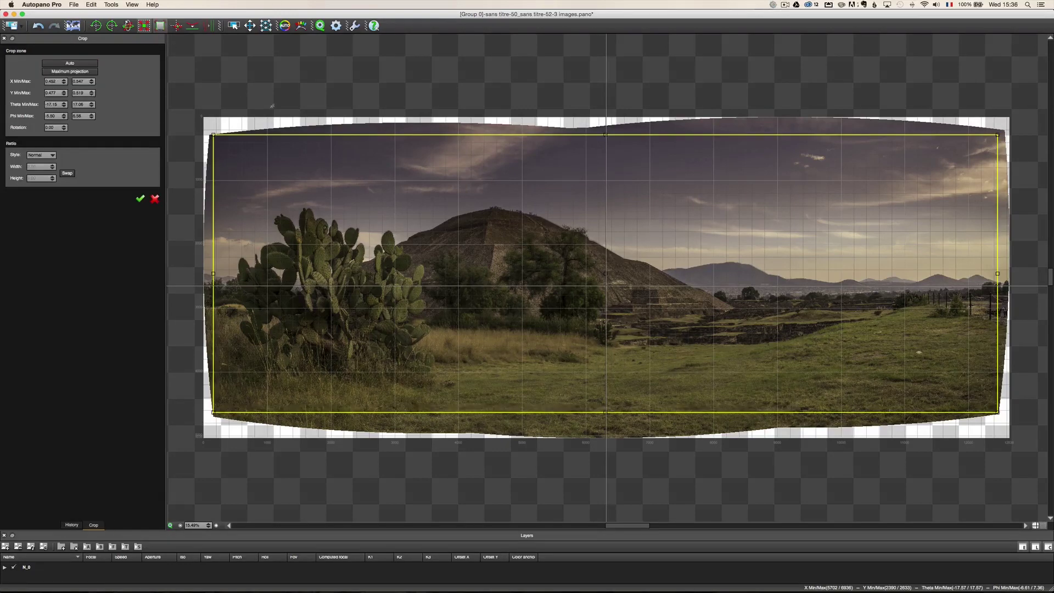
click(140, 198)
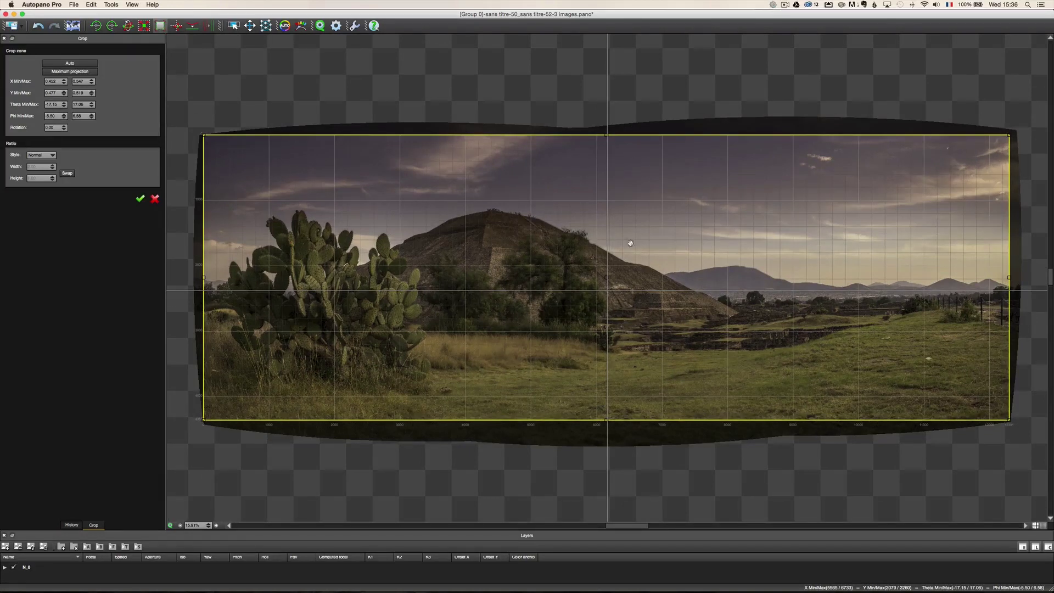
click(283, 27)
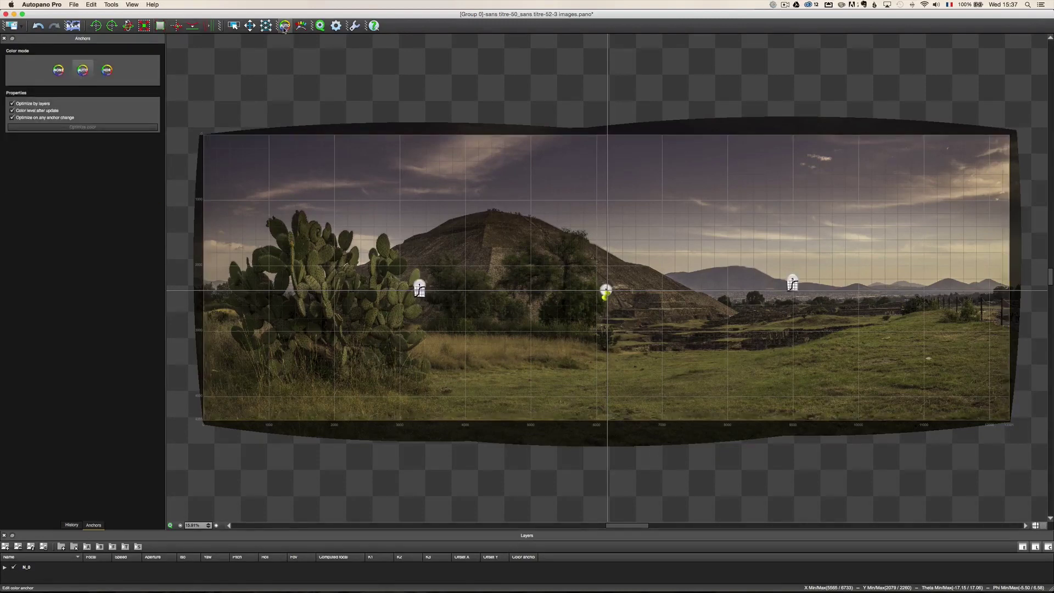
click(59, 71)
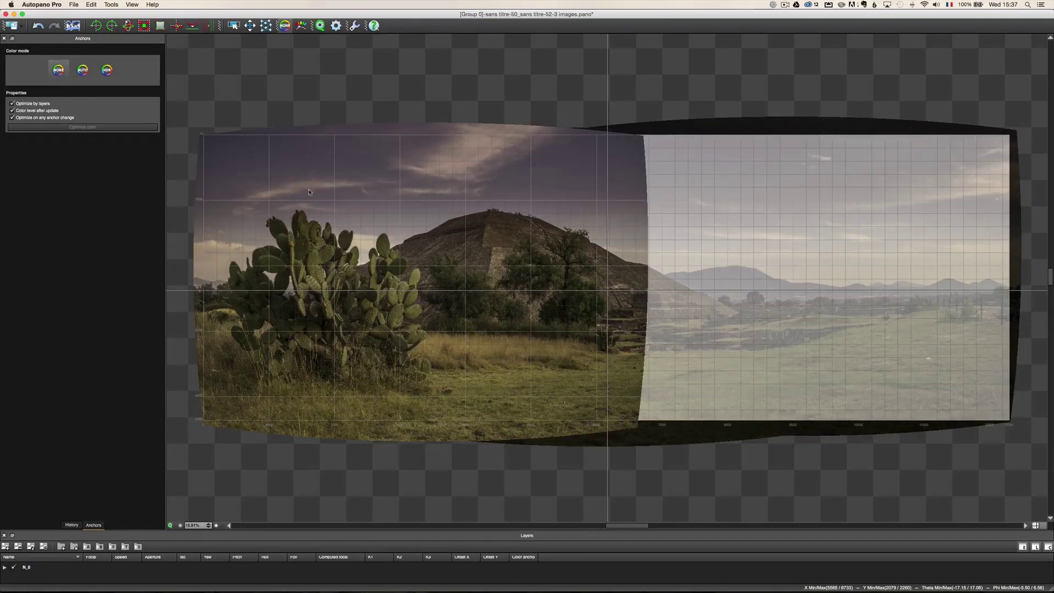
click(82, 70)
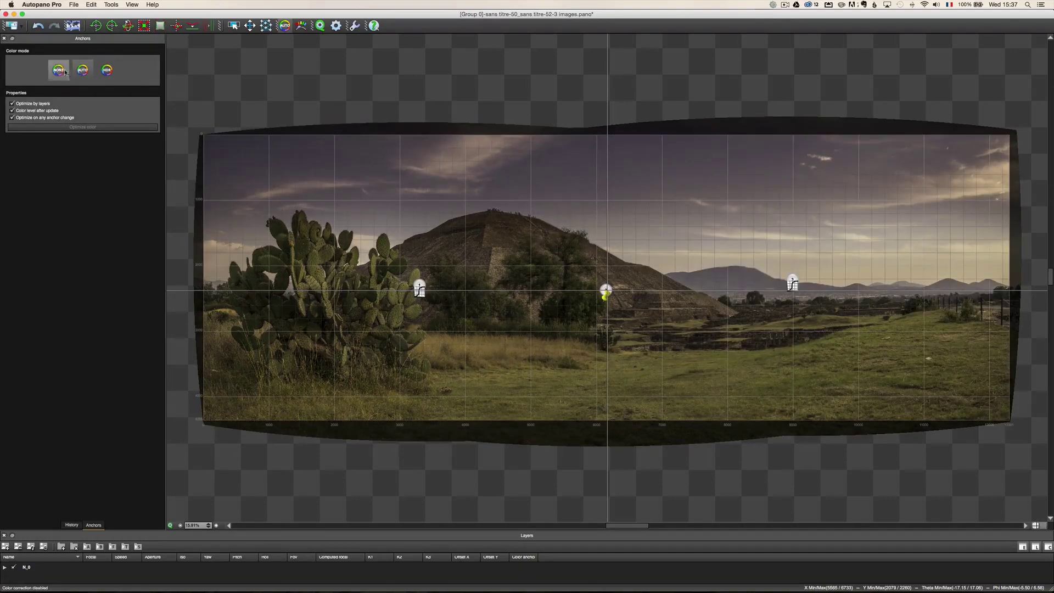
click(58, 70)
click(82, 70)
click(108, 70)
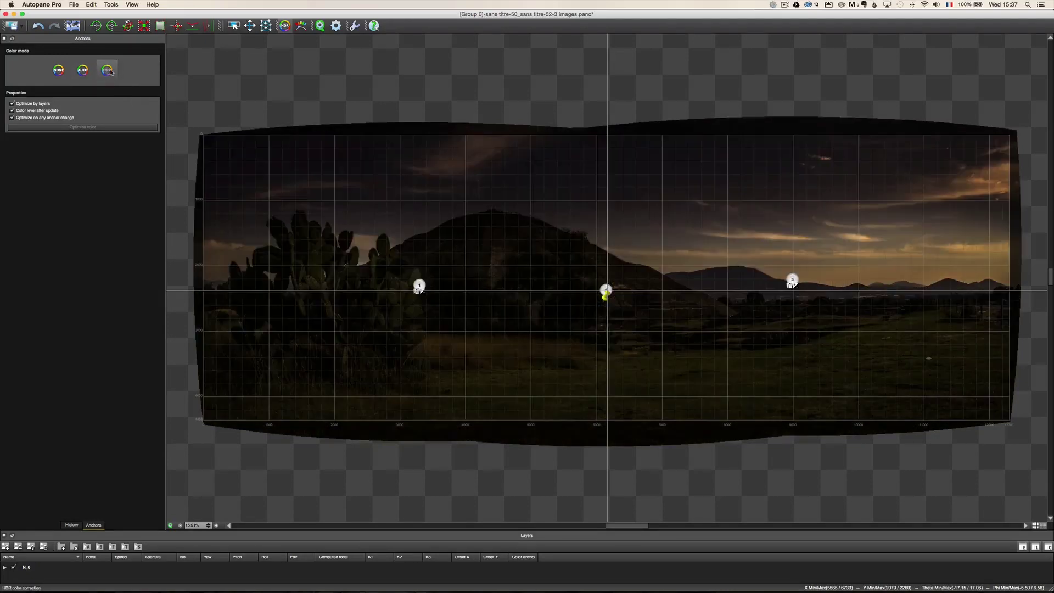
click(62, 72)
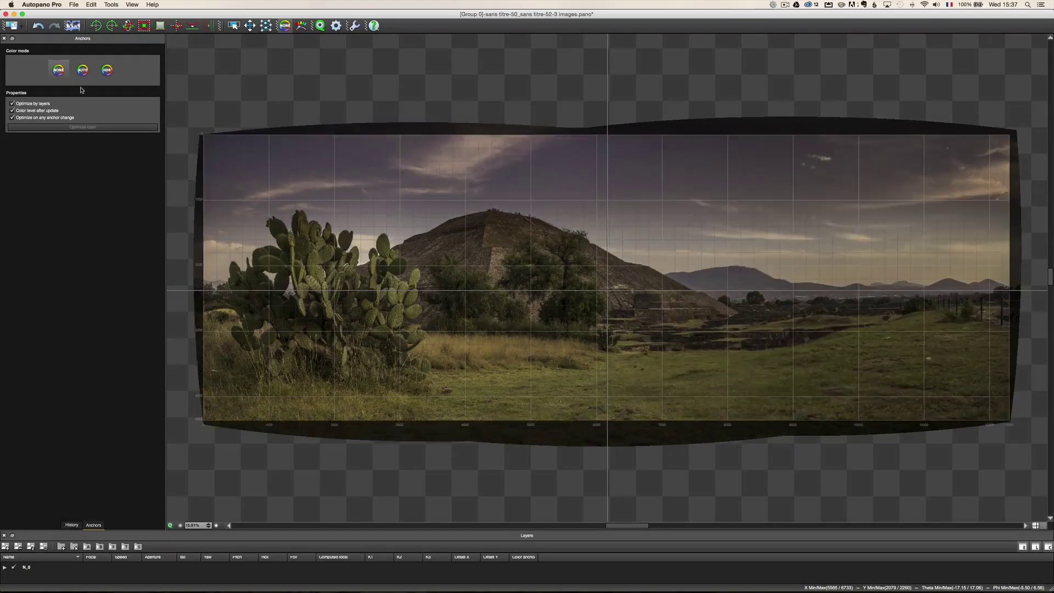
click(82, 69)
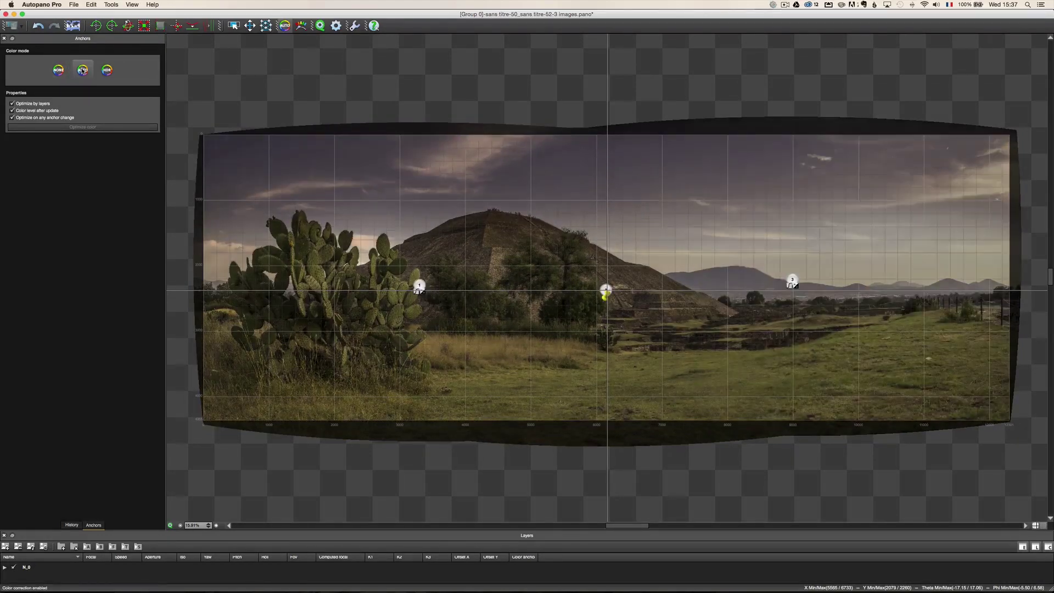
Step: Check the stitching info, set the render output format to TIFF, then switch to Photoshop
click(72, 32)
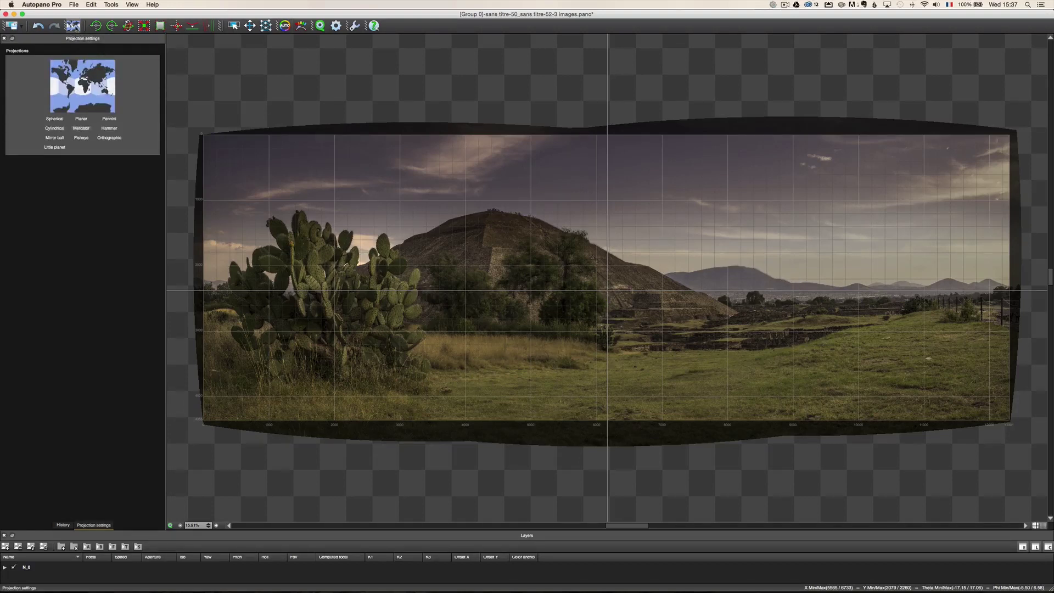
click(73, 27)
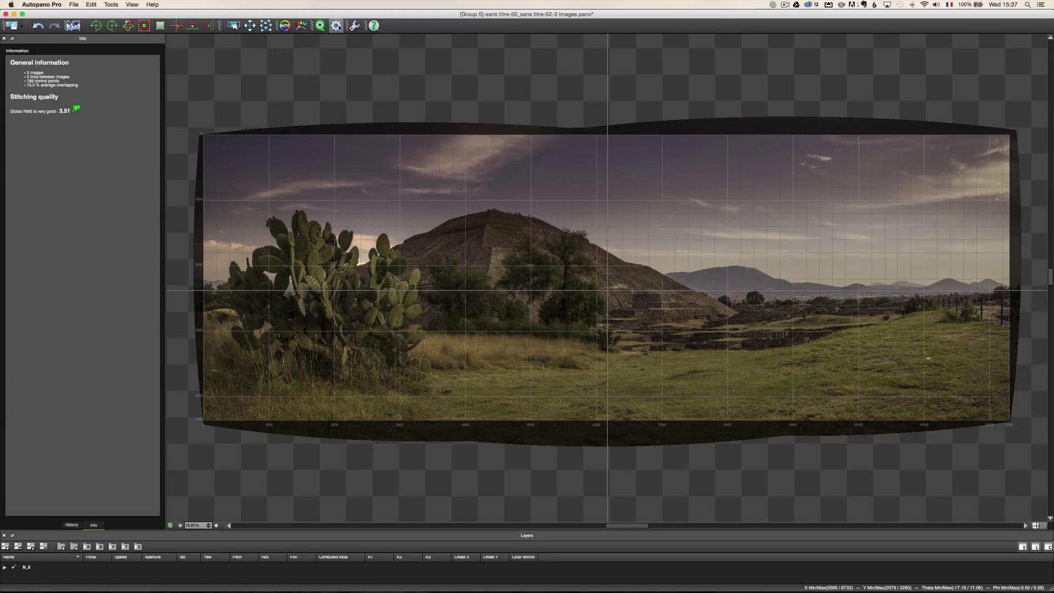
click(336, 26)
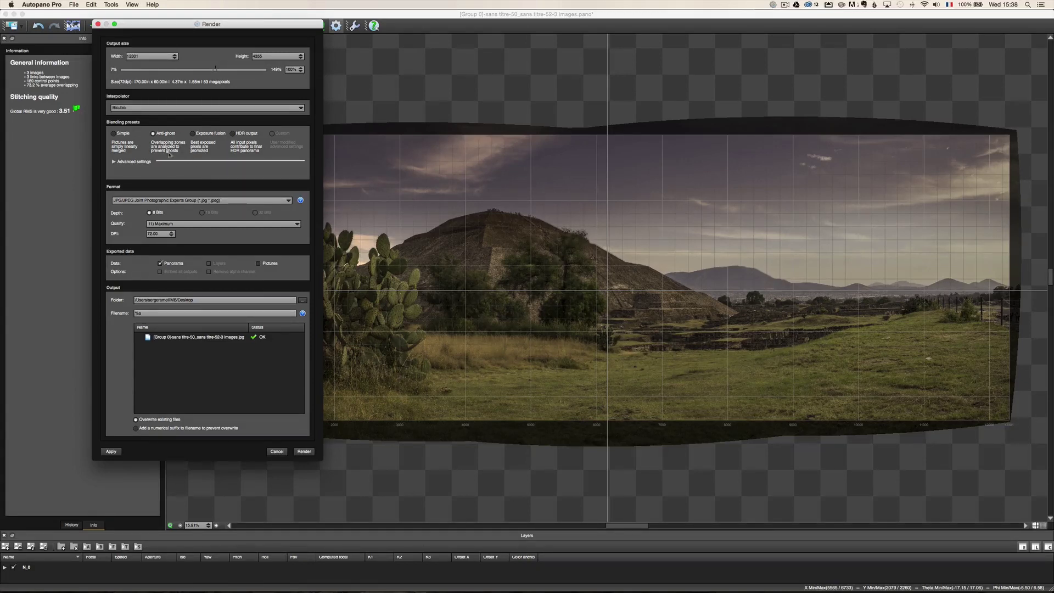
click(154, 201)
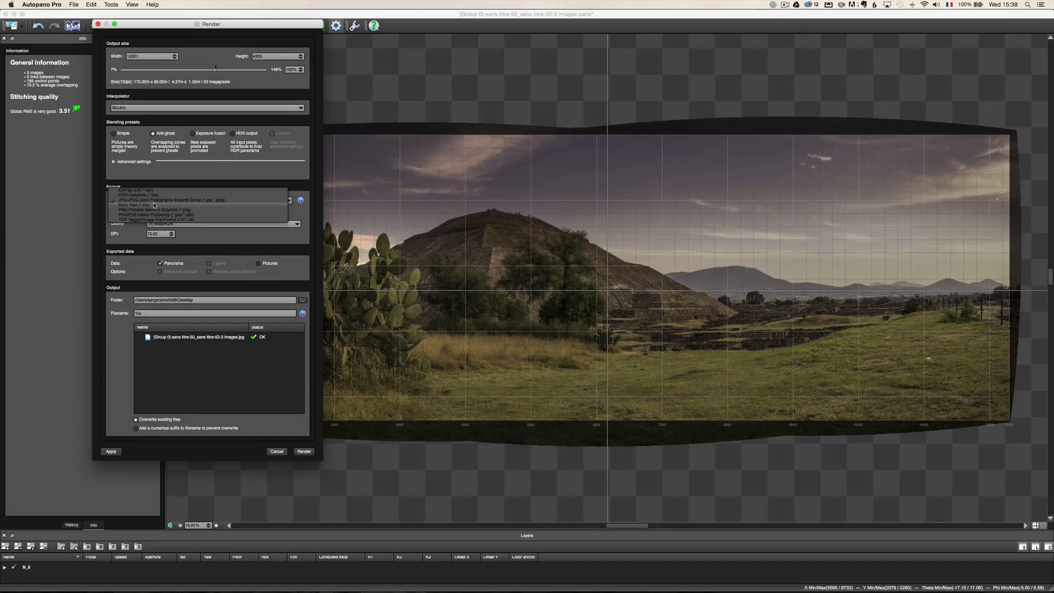
click(155, 220)
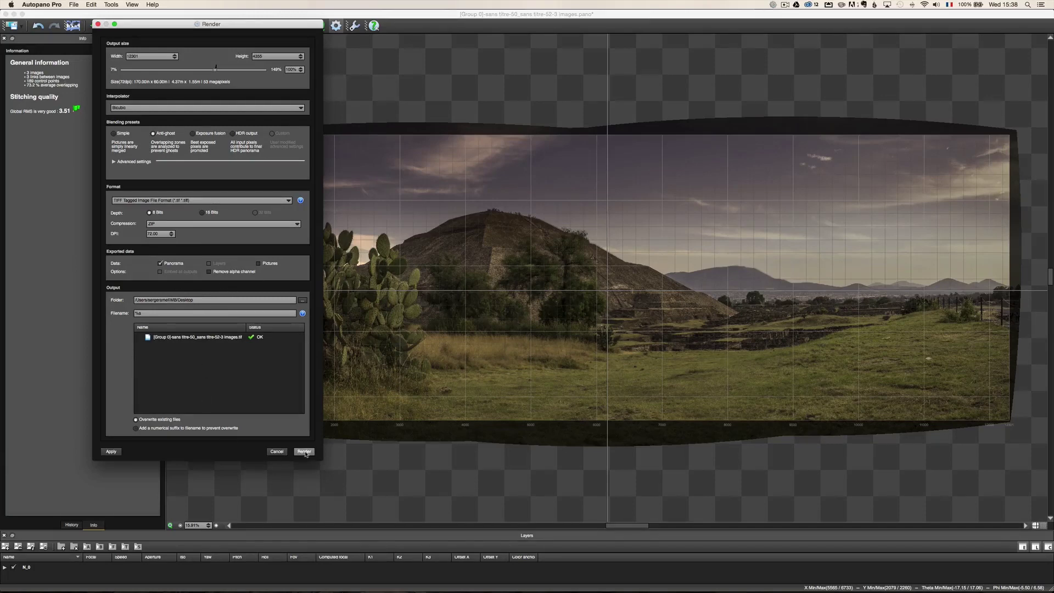
key(super+Tab)
key(super+Tab)
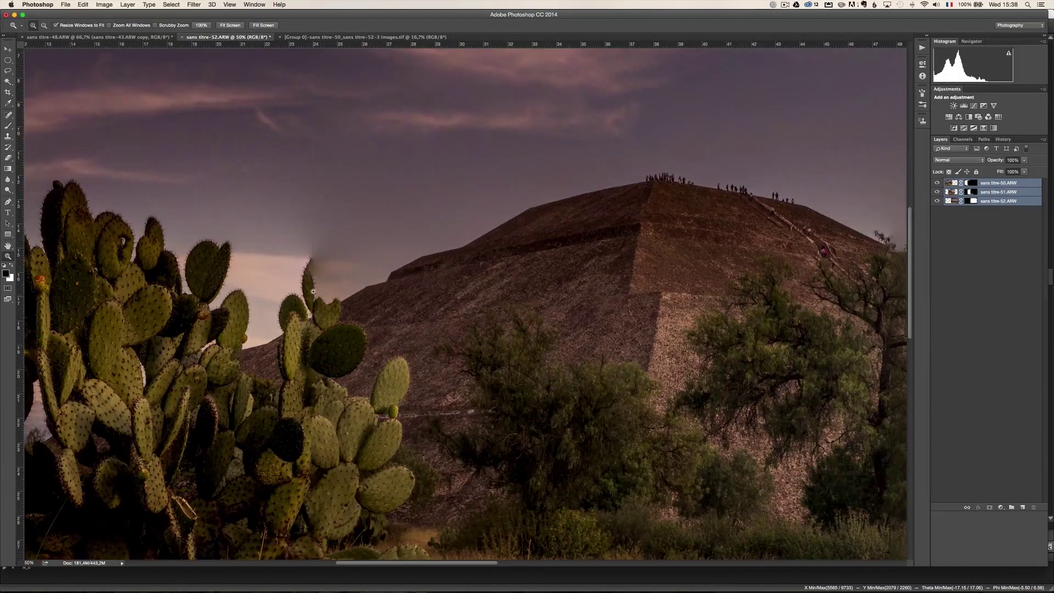
Step: Zoom into the cactus and pyramid in both the sans titre-52.ARW and Group 0 TIFF documents
alt+click(311, 303)
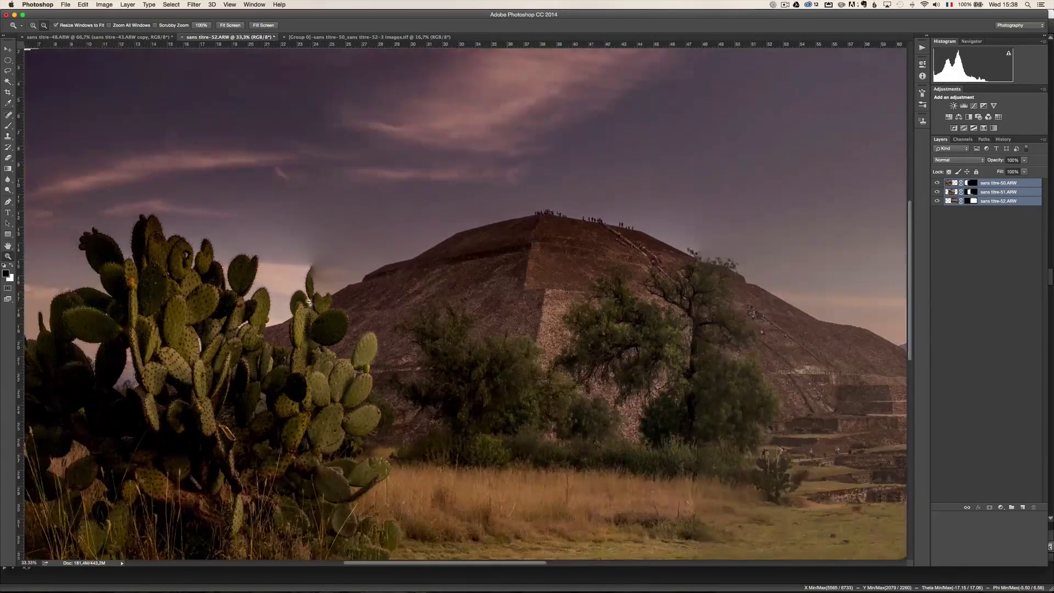
click(331, 37)
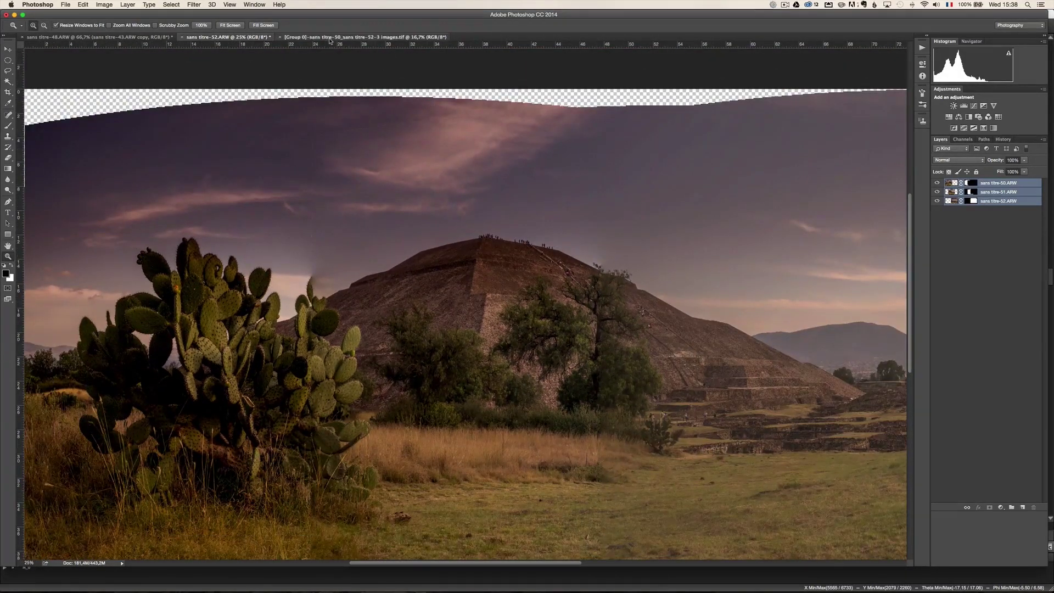
click(225, 285)
click(221, 284)
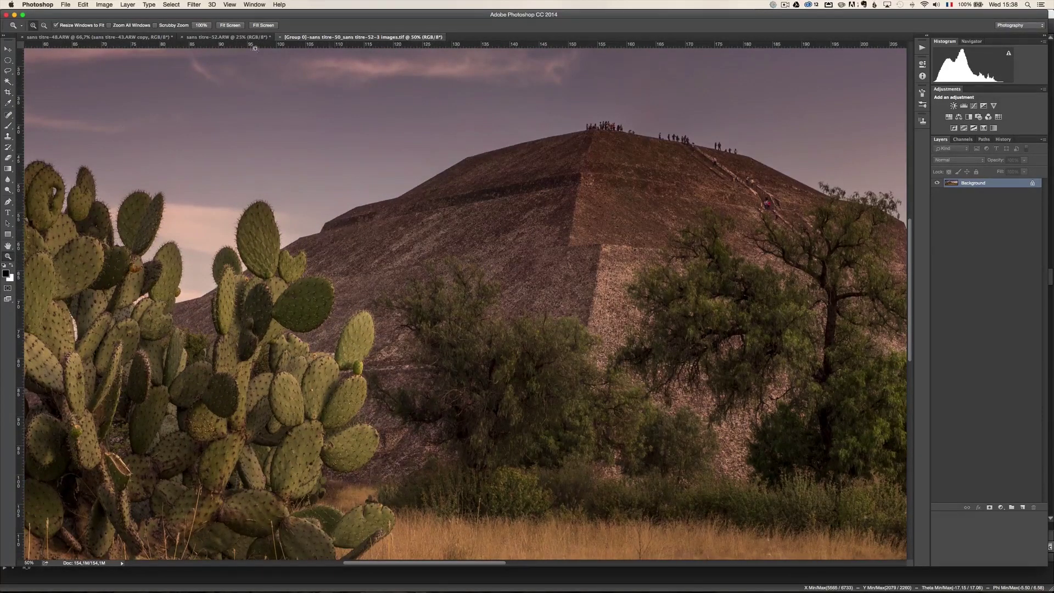
click(245, 39)
click(311, 247)
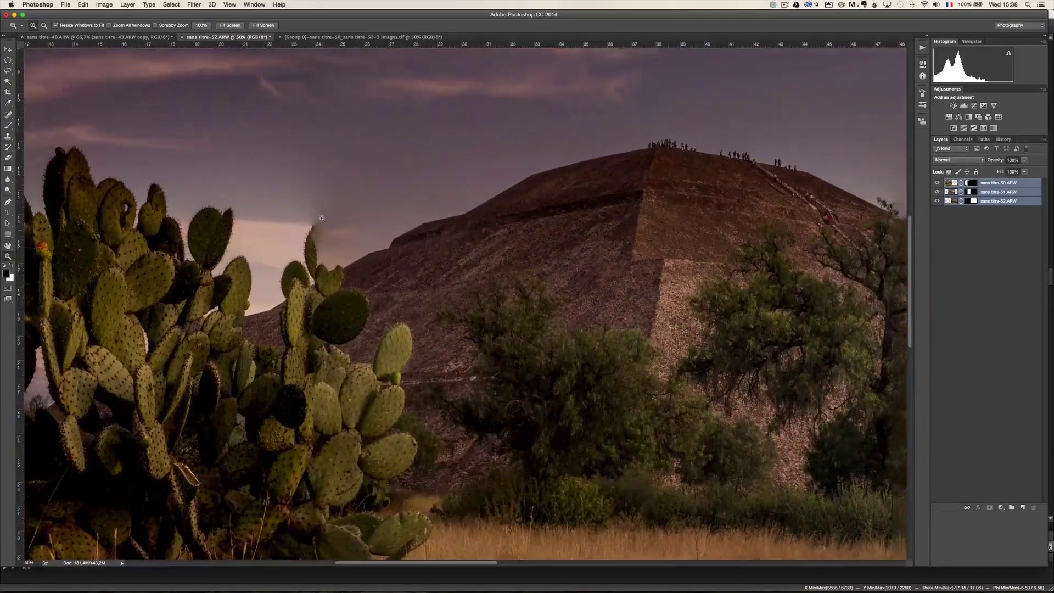
click(356, 37)
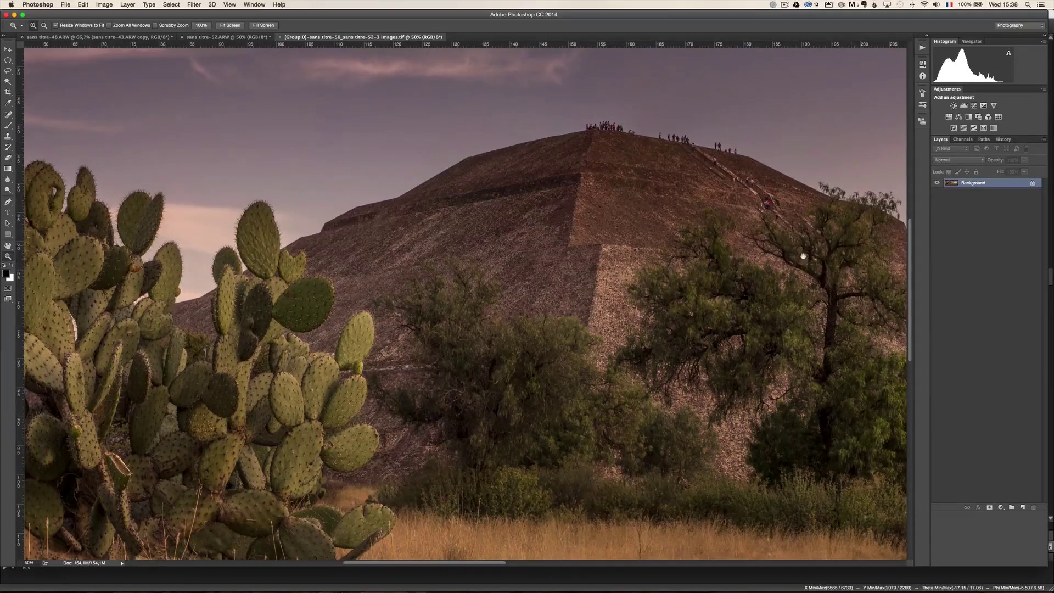
scroll(802, 257, right, 8)
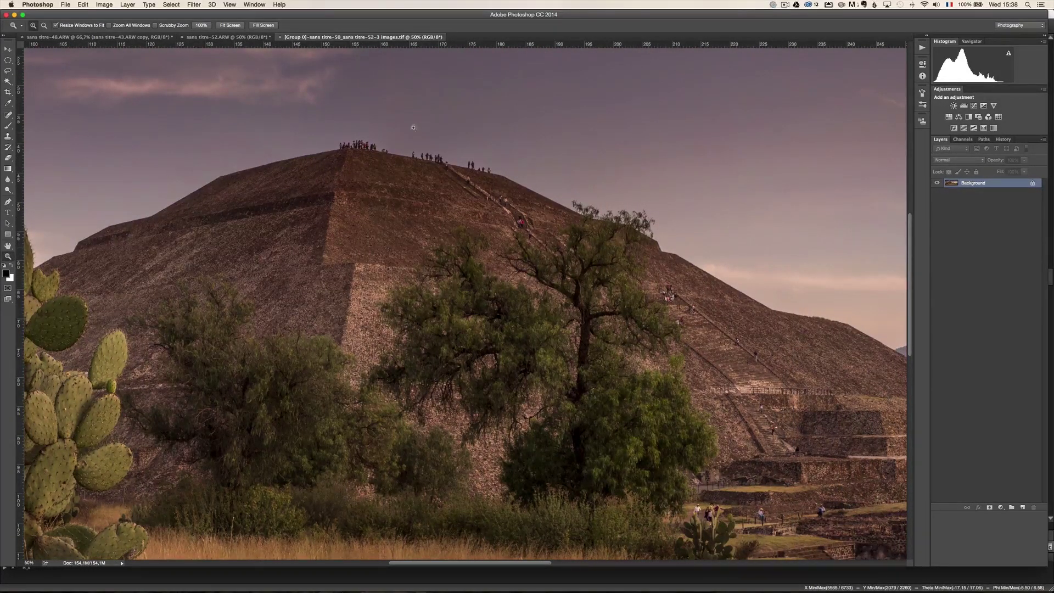
Step: Pan the Photomerge view for another comparison, then zoom the TIFF out to 16.67%
click(211, 37)
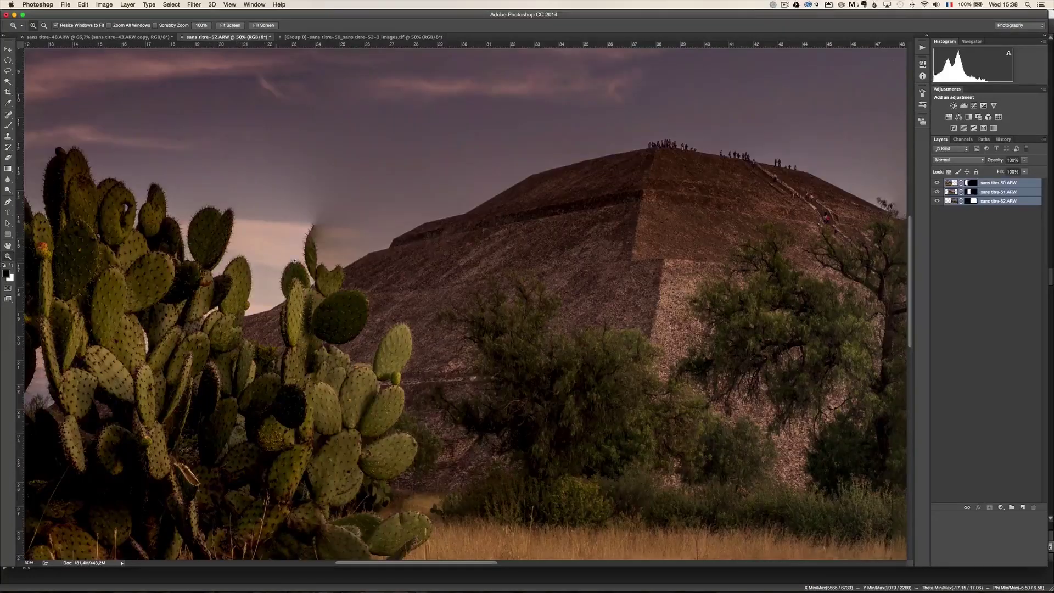
drag(818, 240, 636, 237)
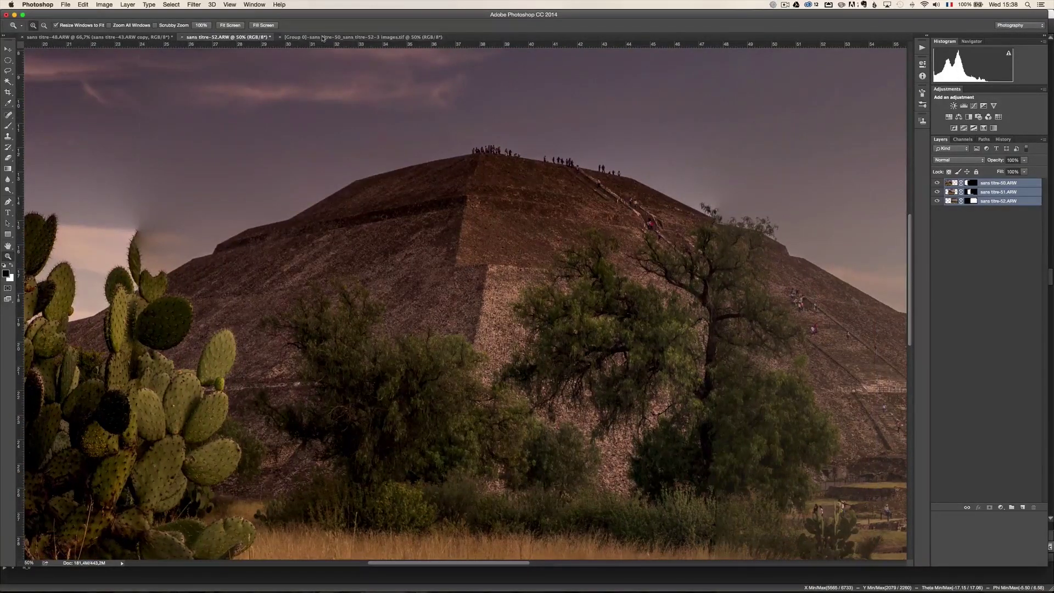
click(362, 38)
alt+click(532, 268)
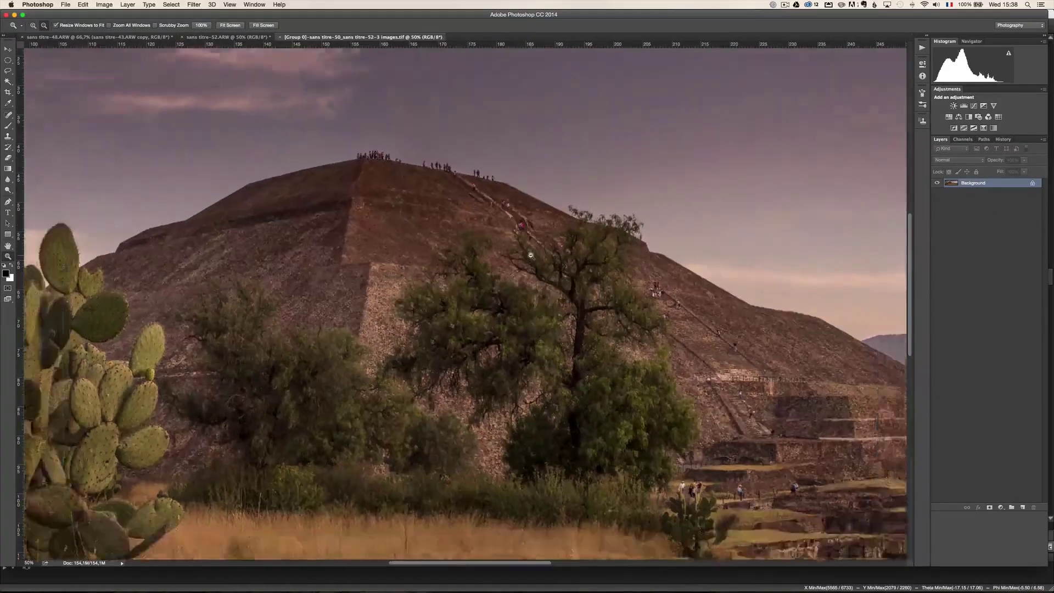
alt+click(532, 269)
alt+click(533, 268)
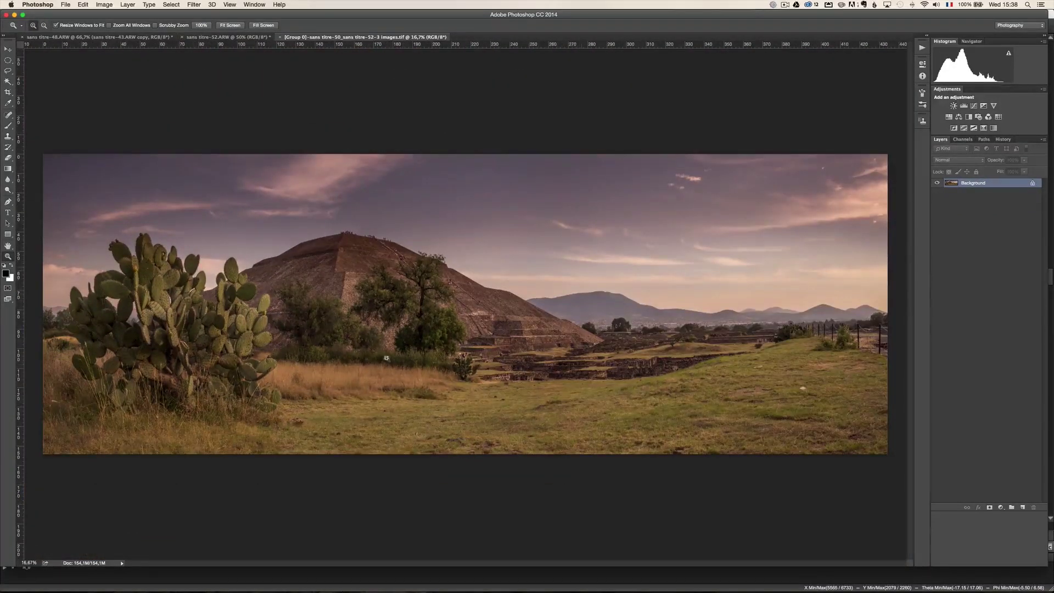